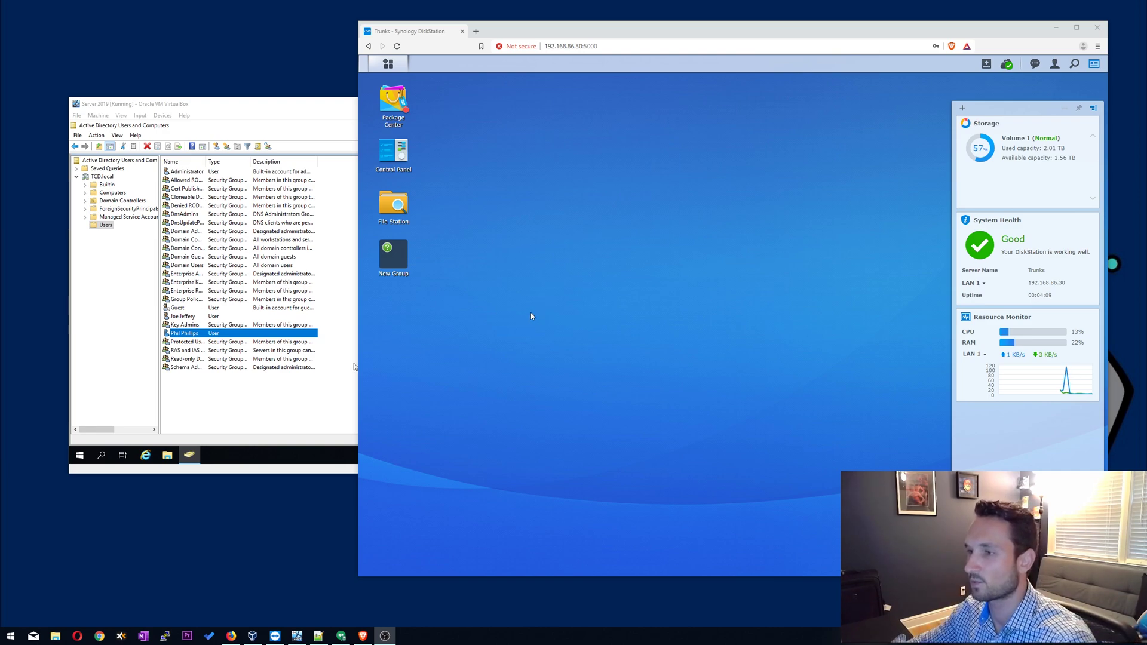
Open the Control Panel's Domain/LDAP page in the advanced view.
{"action": "left_click", "coordinate": [399, 154]}
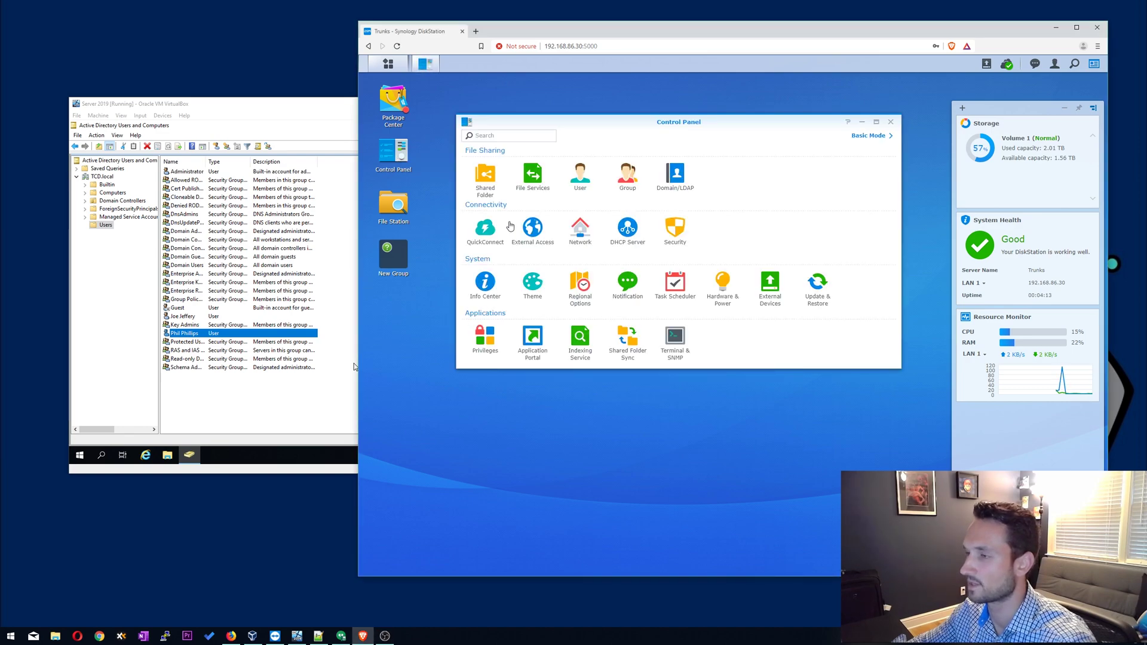
{"action": "left_click", "coordinate": [875, 137]}
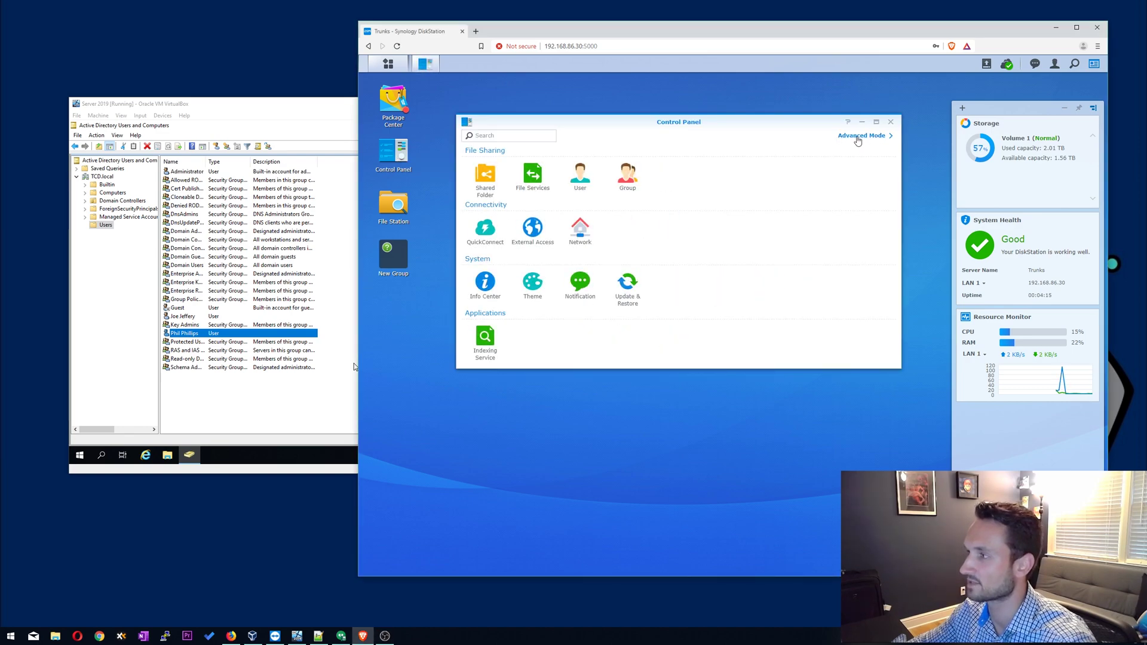
{"action": "left_click", "coordinate": [867, 137]}
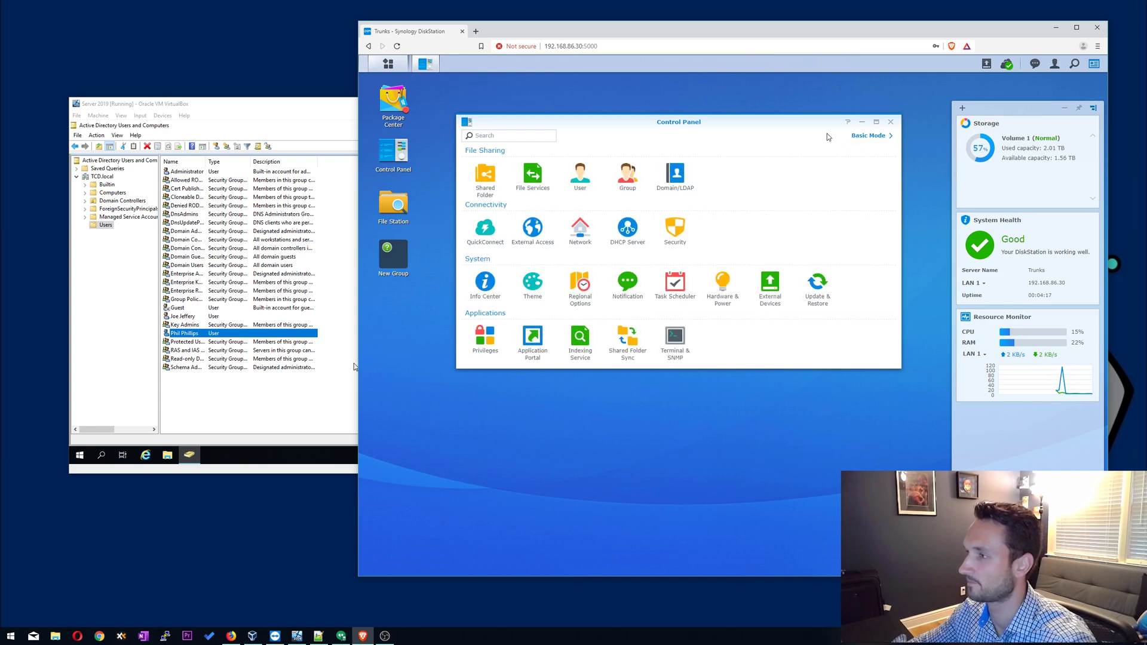
{"action": "left_click", "coordinate": [673, 174]}
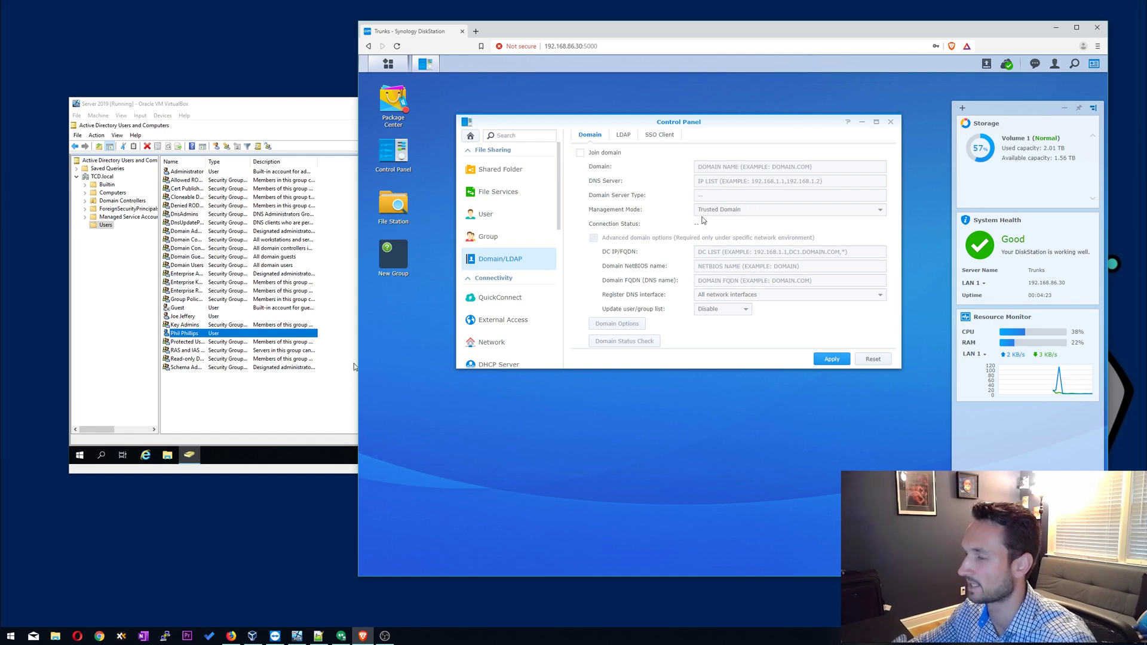
Move the Windows server window aside and put the DiskStation window back in front.
{"action": "left_click_drag", "start_coordinate": [296, 107], "coordinate": [370, 109]}
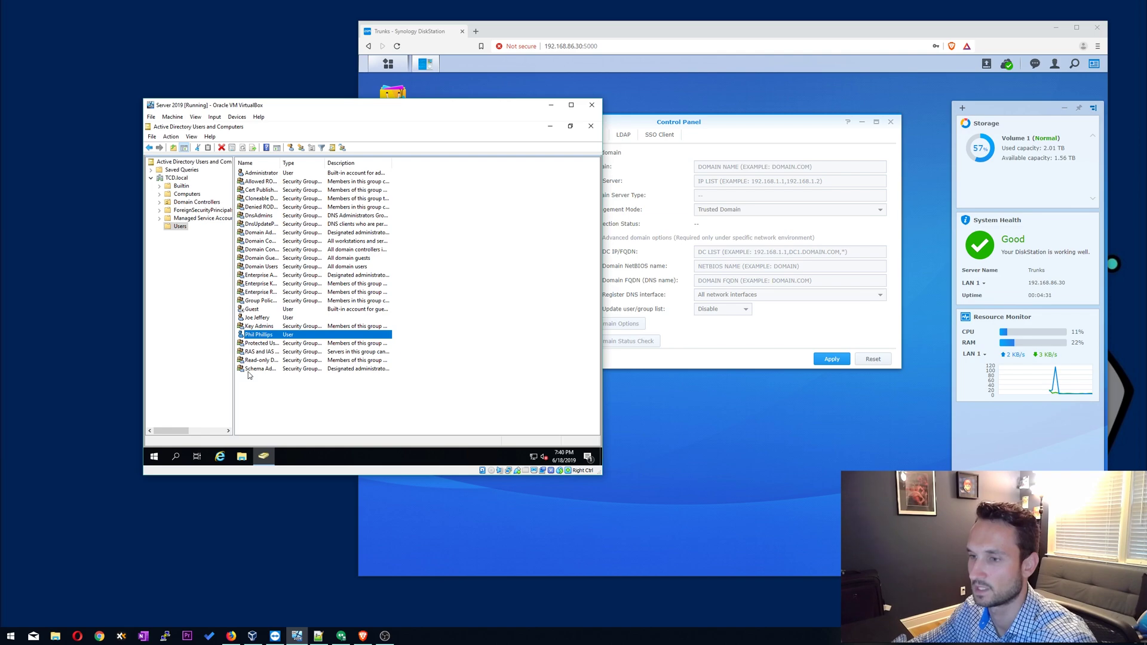
{"action": "left_click_drag", "start_coordinate": [344, 109], "coordinate": [218, 126]}
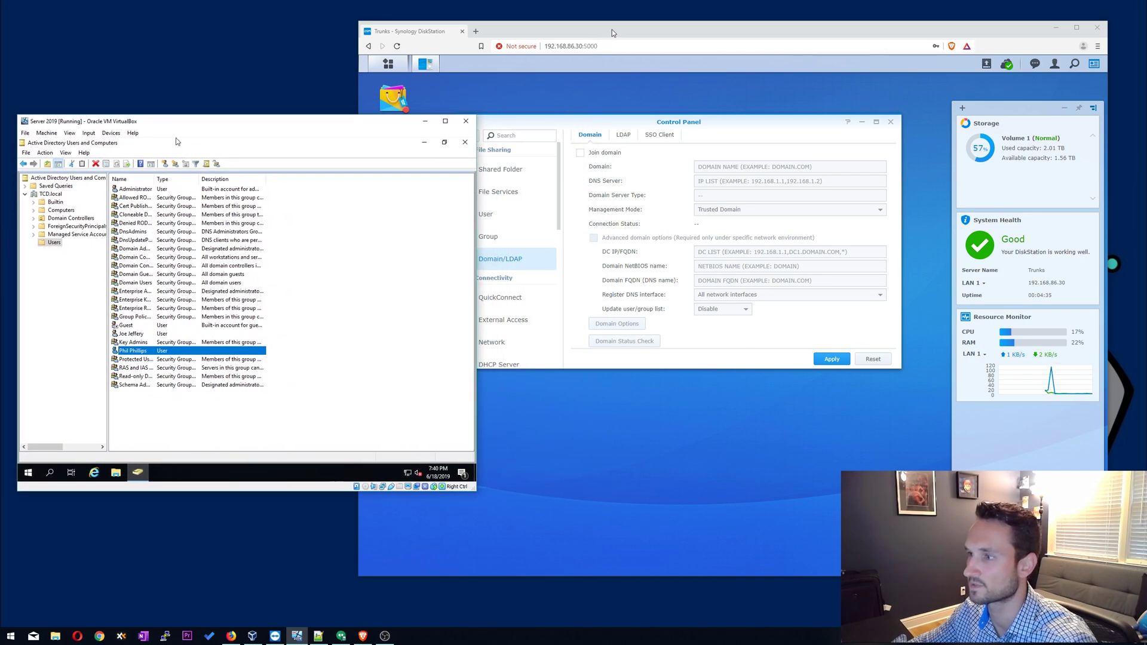
{"action": "left_click_drag", "start_coordinate": [612, 33], "coordinate": [495, 35]}
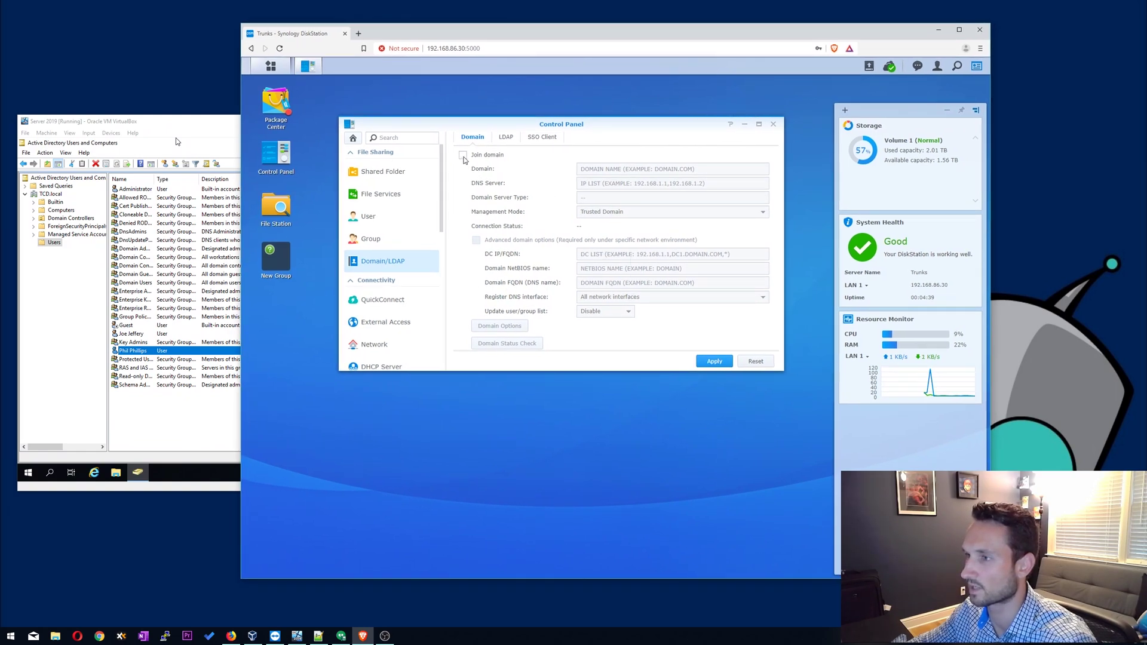
Enable Join domain with domain TCD.LOCAL and DNS server 192.168.86.58.
{"action": "left_click", "coordinate": [464, 156]}
{"action": "left_click", "coordinate": [607, 168]}
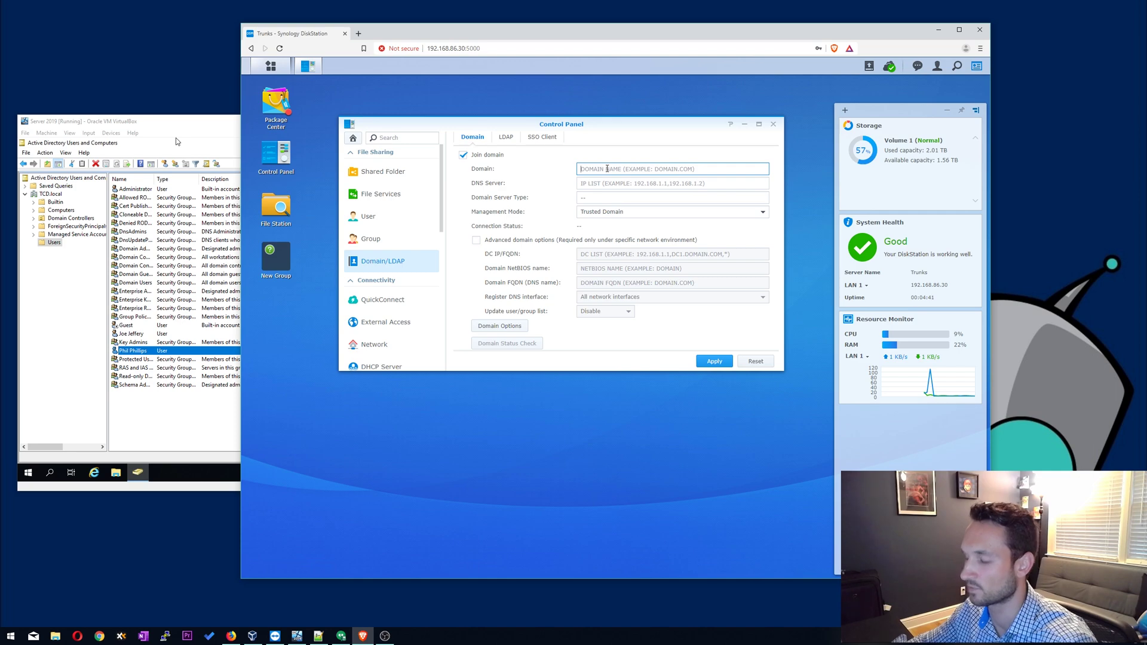
{"action": "type", "text": "TCD.L"}
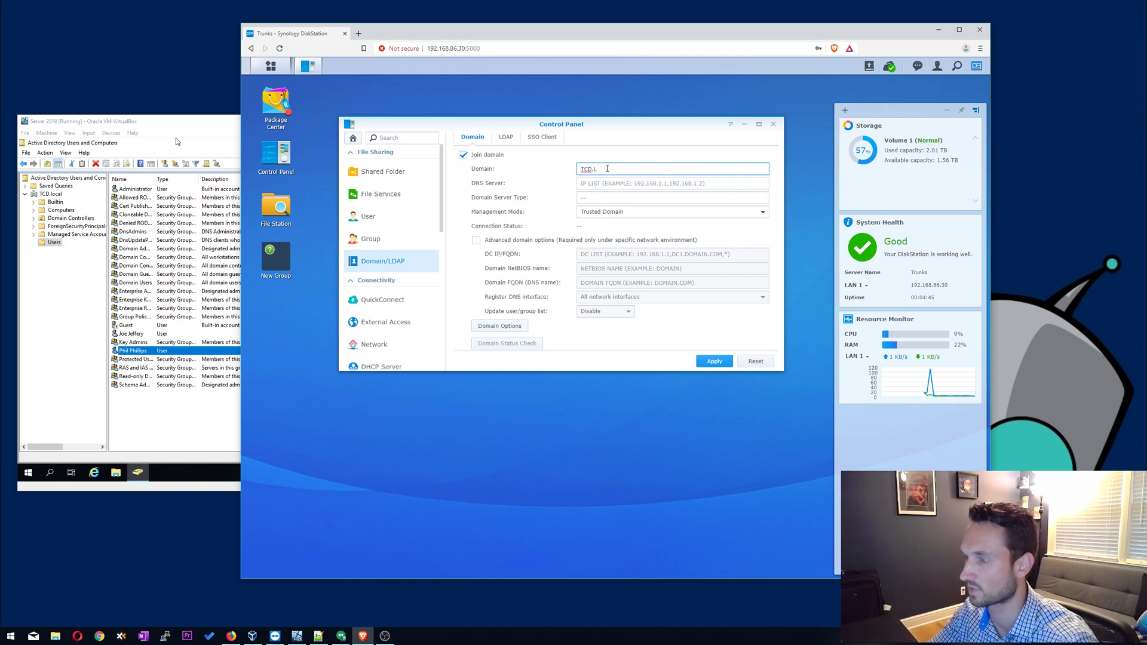
{"action": "type", "text": "OCAL"}
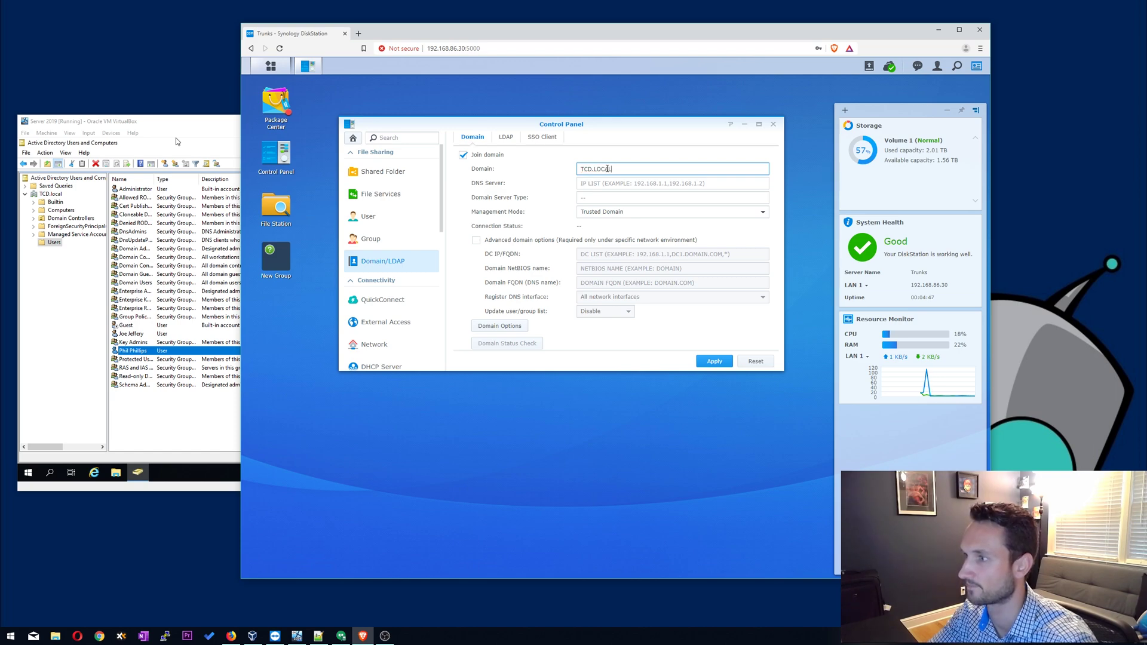
{"action": "key", "text": "Tab"}
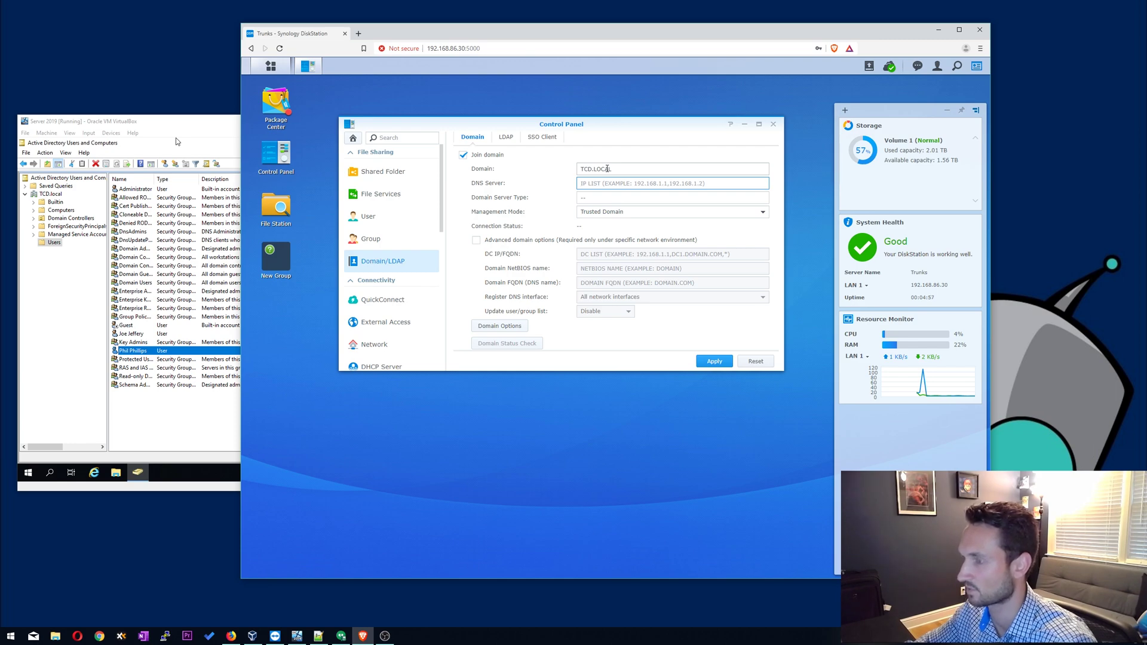
{"action": "type", "text": "192"}
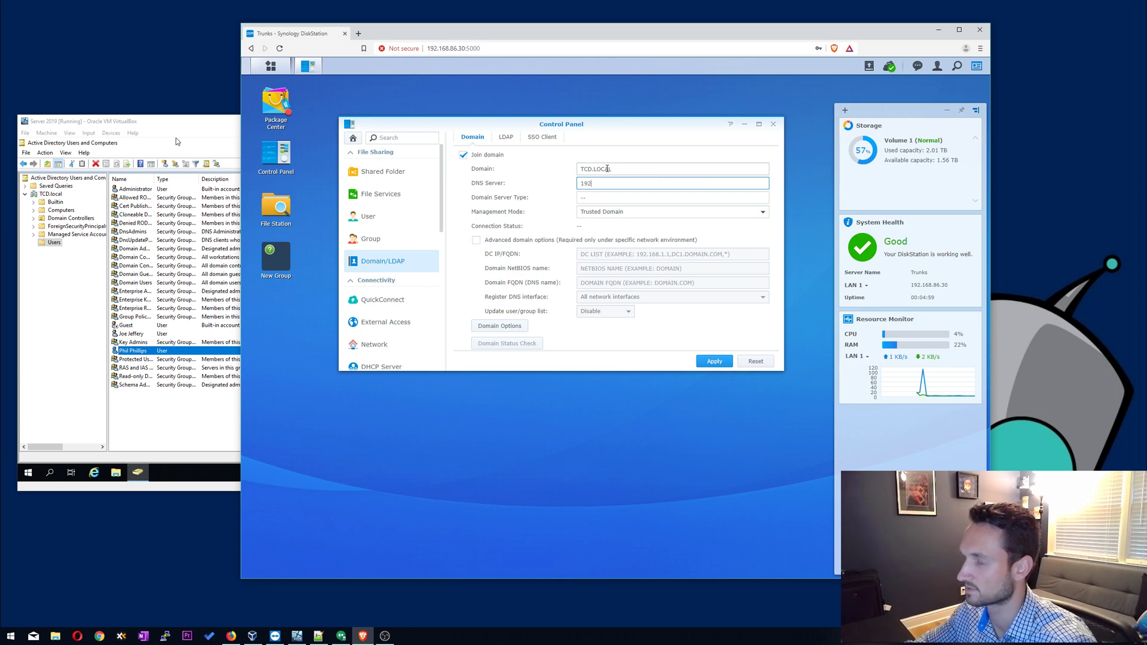
{"action": "type", "text": ".168.86.58"}
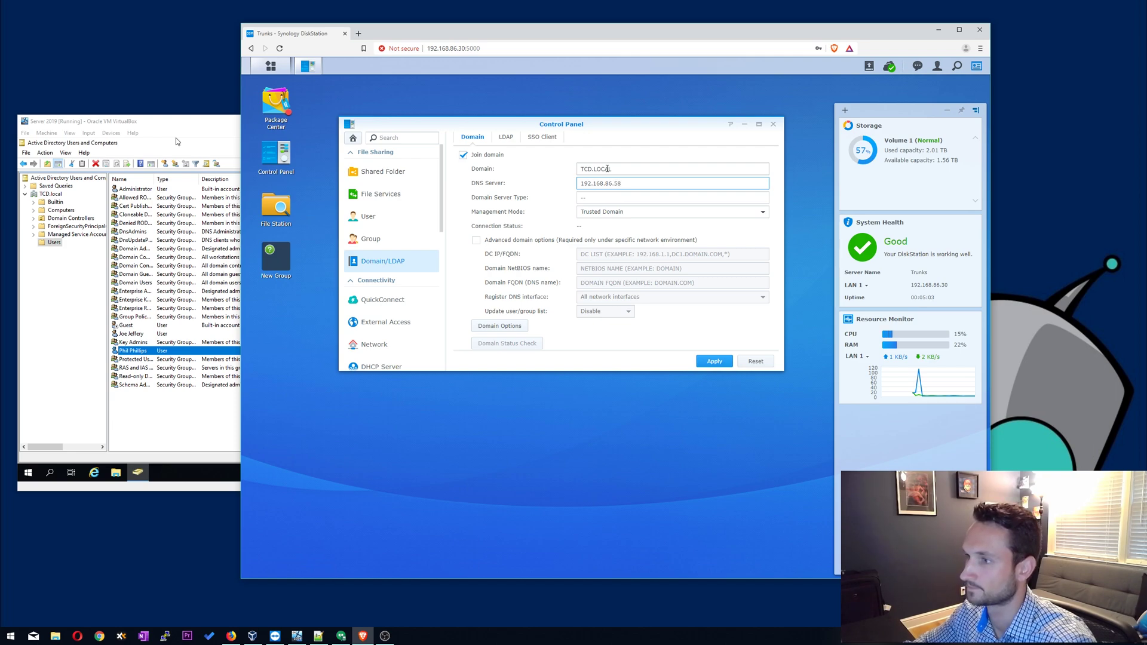
{"action": "key", "text": "Tab"}
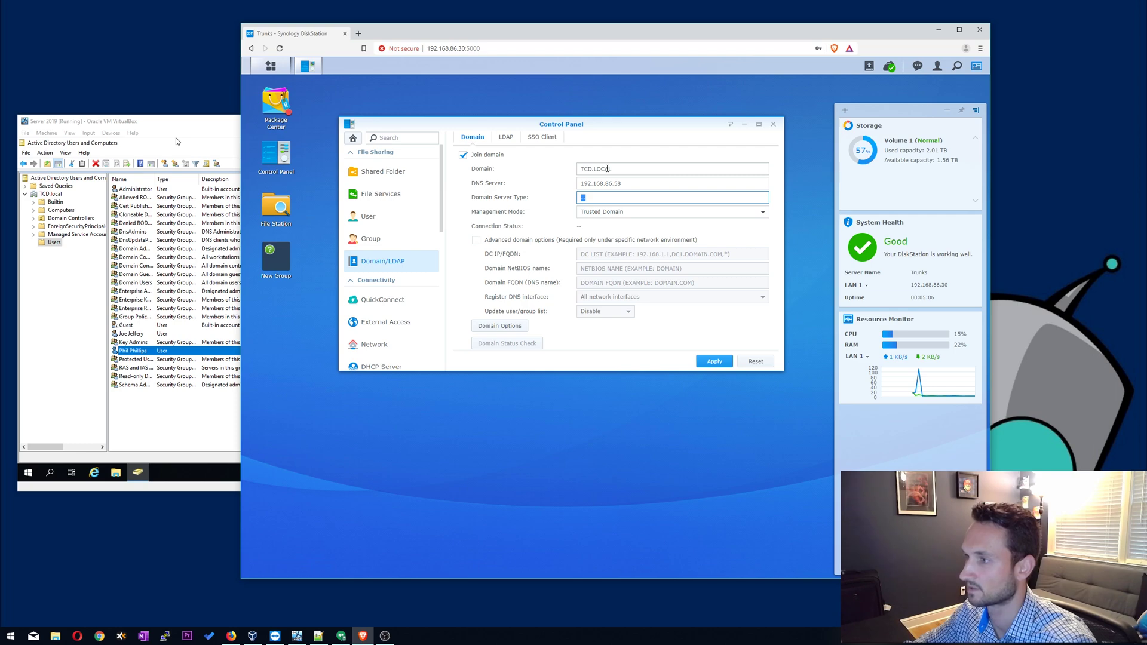
{"action": "key", "text": "Tab"}
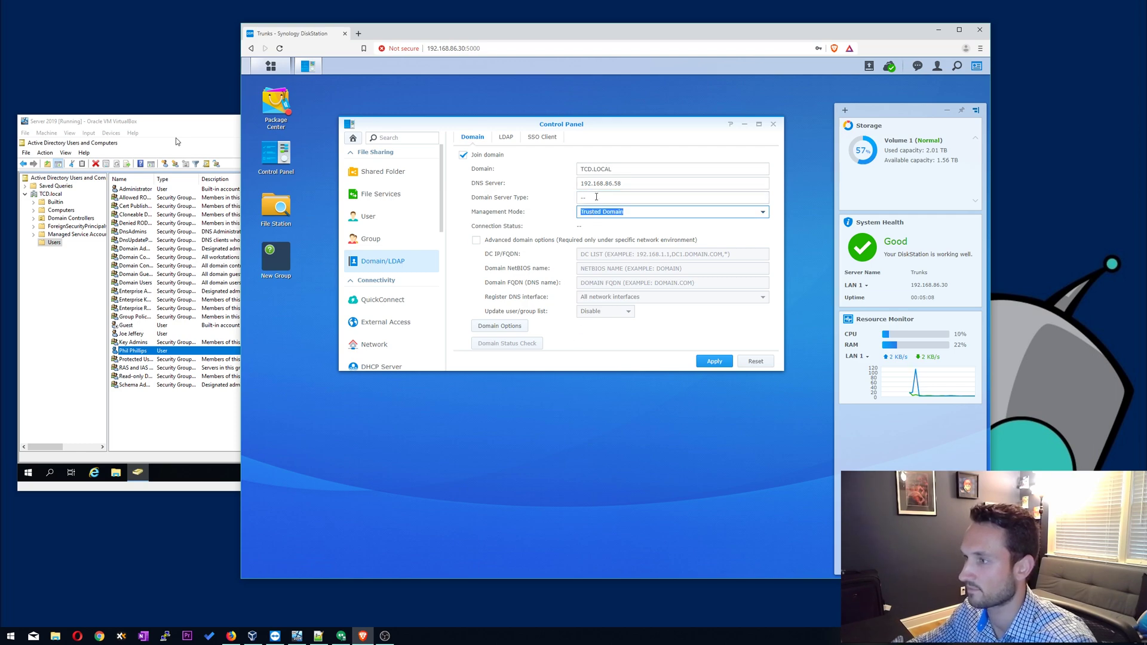
Apply the Domain Options with Integrated Windows Authentication on, keeping Trusted Domain management mode.
{"action": "left_click", "coordinate": [505, 328]}
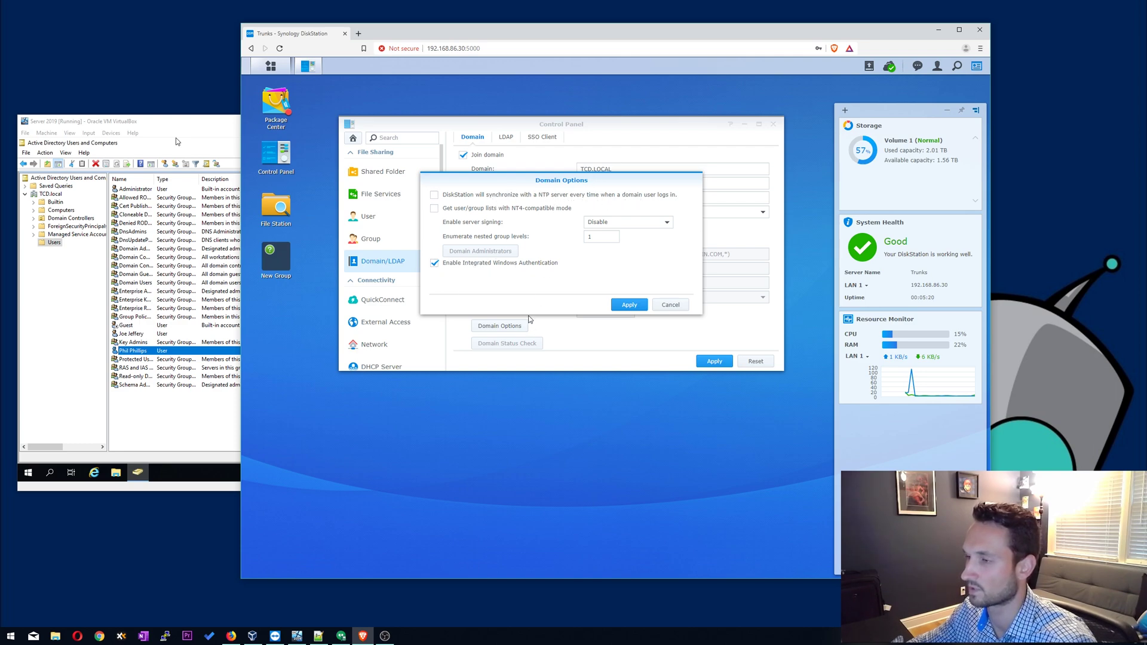
{"action": "left_click", "coordinate": [614, 306]}
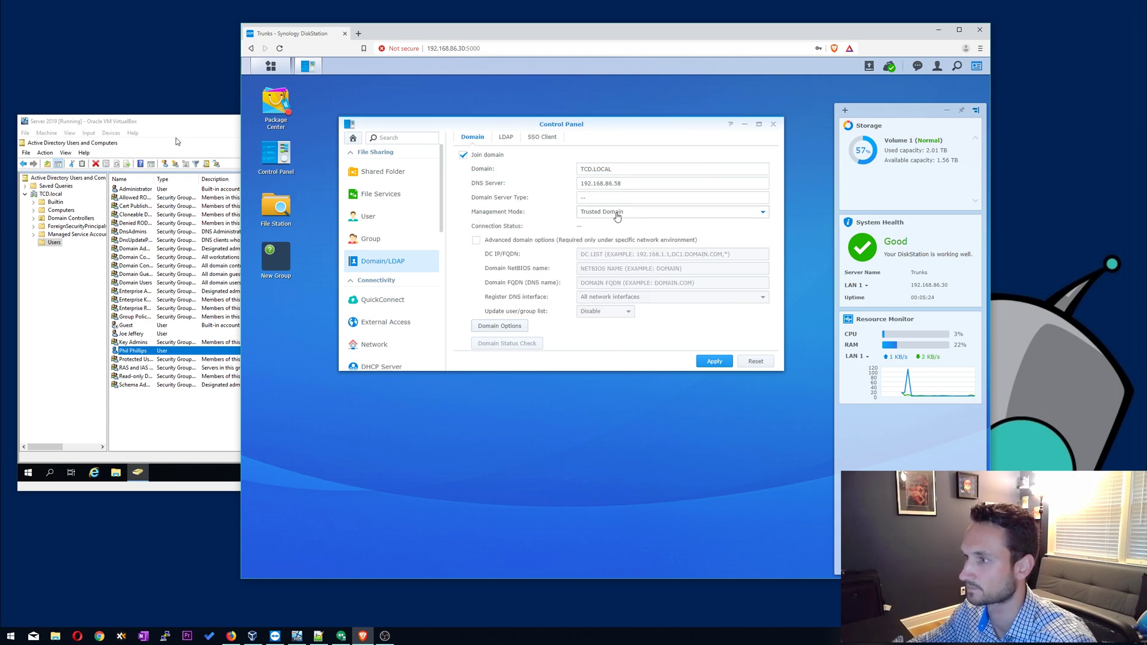
{"action": "left_click", "coordinate": [617, 216]}
{"action": "left_click", "coordinate": [606, 224]}
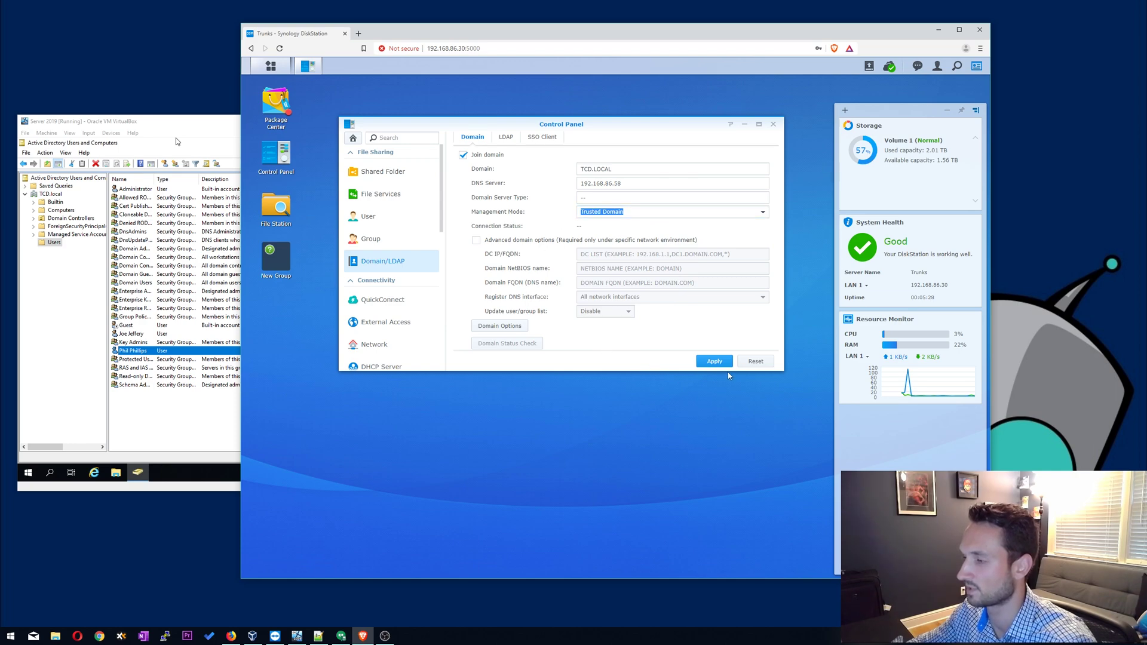
Join TCD.LOCAL using the domain administrator password until the status check passes as Connected.
{"action": "left_click", "coordinate": [715, 362]}
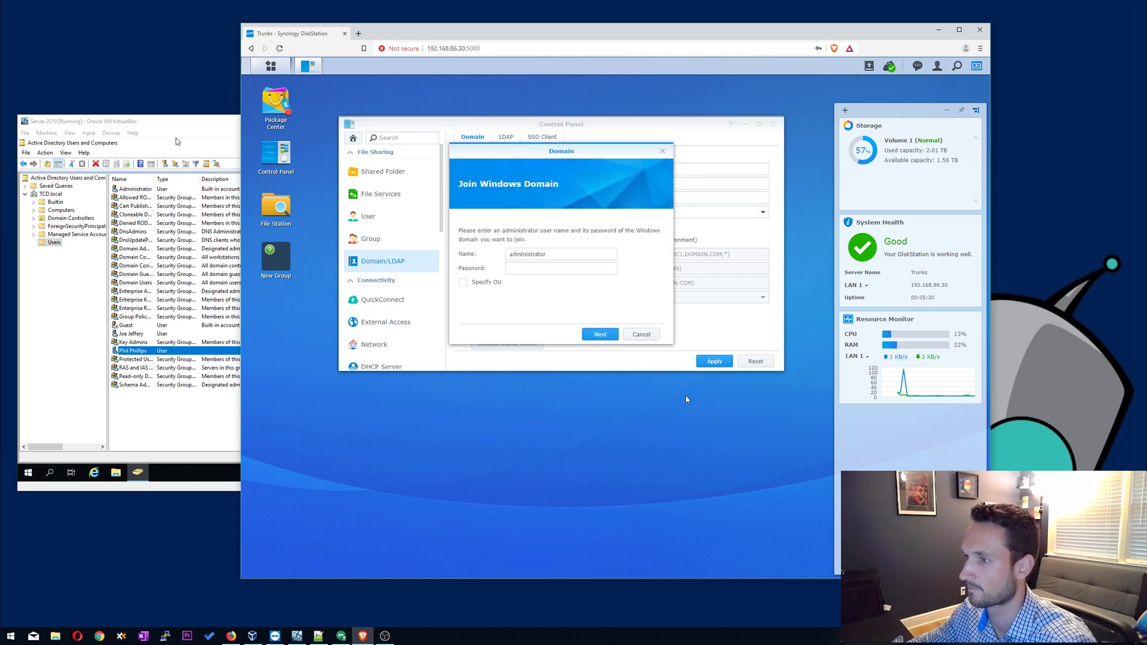
{"action": "left_click", "coordinate": [541, 268]}
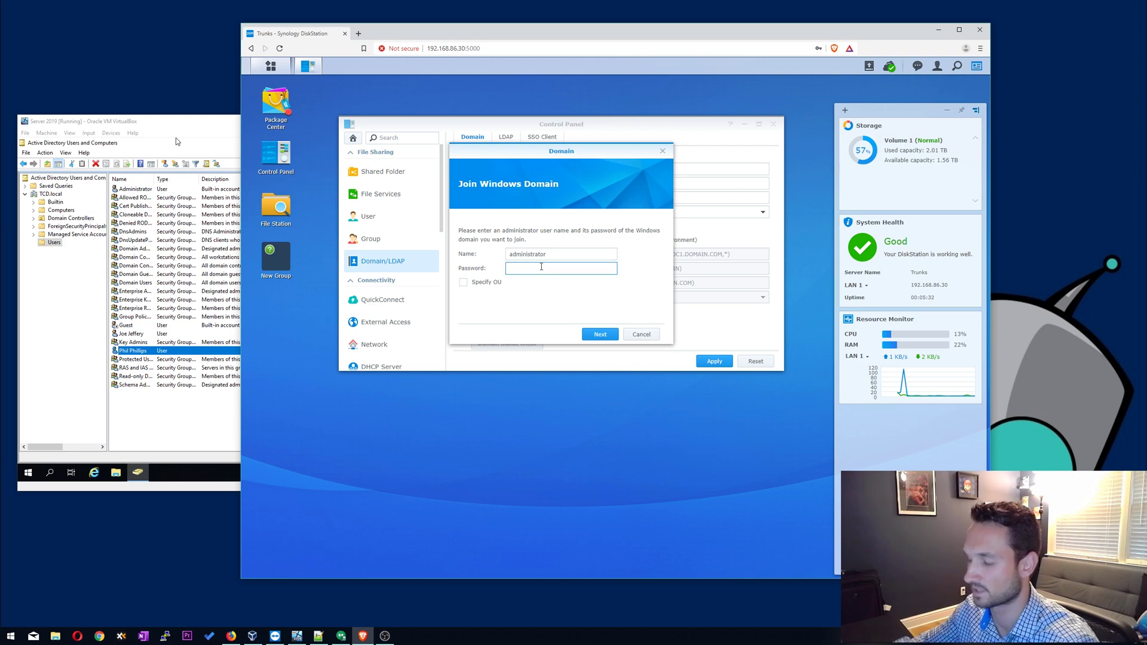
{"action": "type", "text": "•••"}
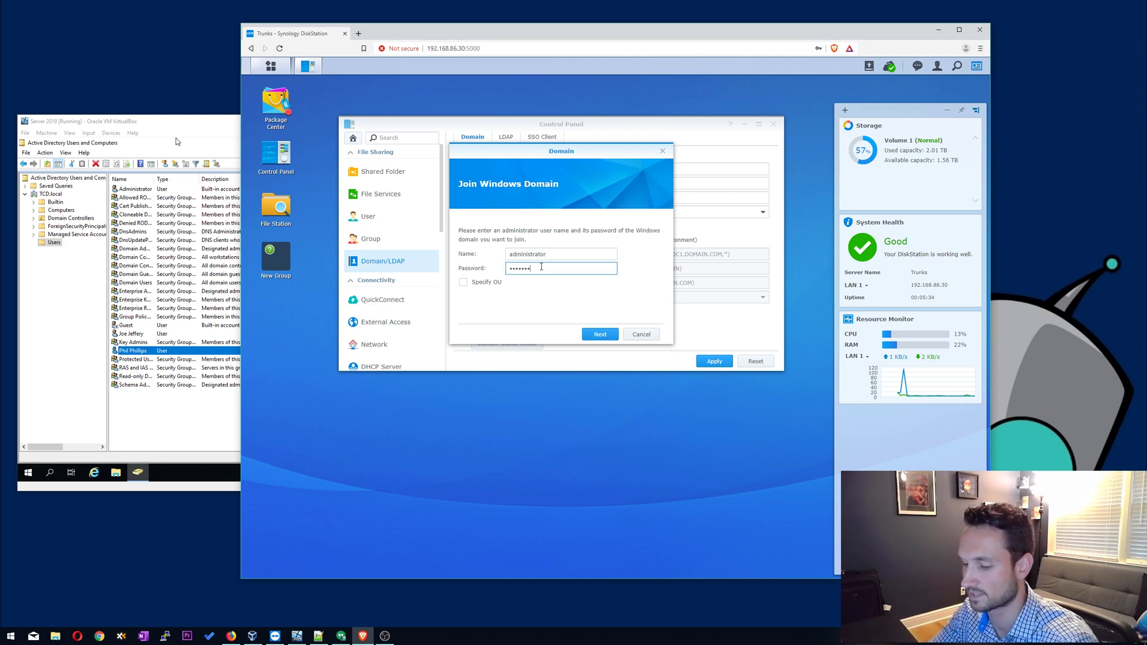
{"action": "type", "text": "•••••••"}
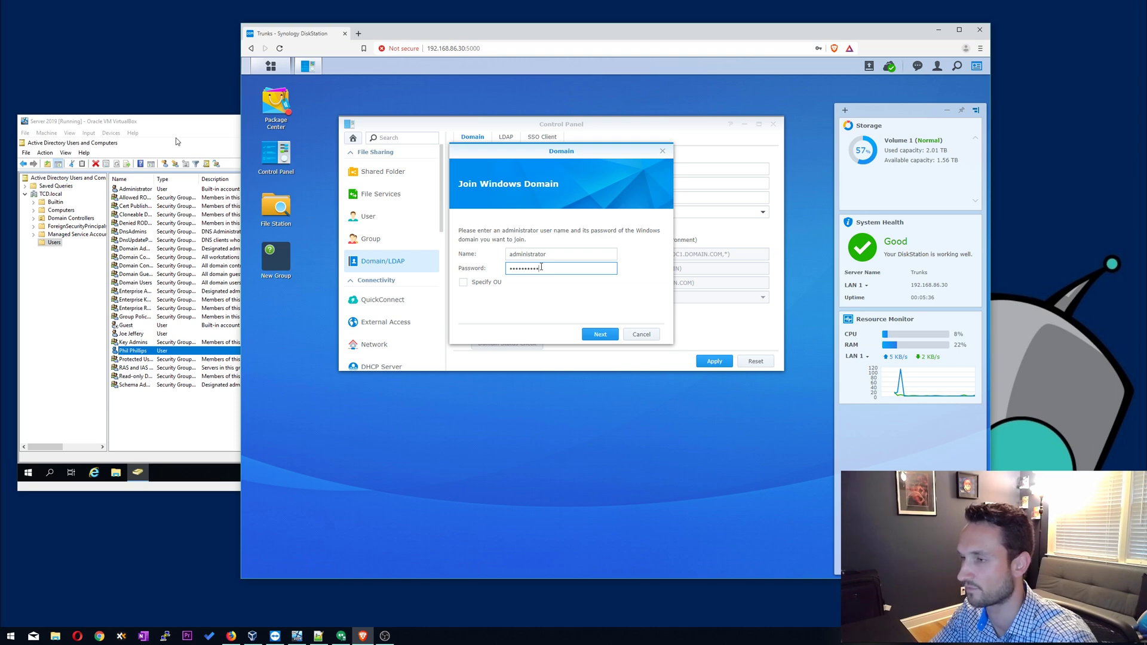
{"action": "type", "text": "•"}
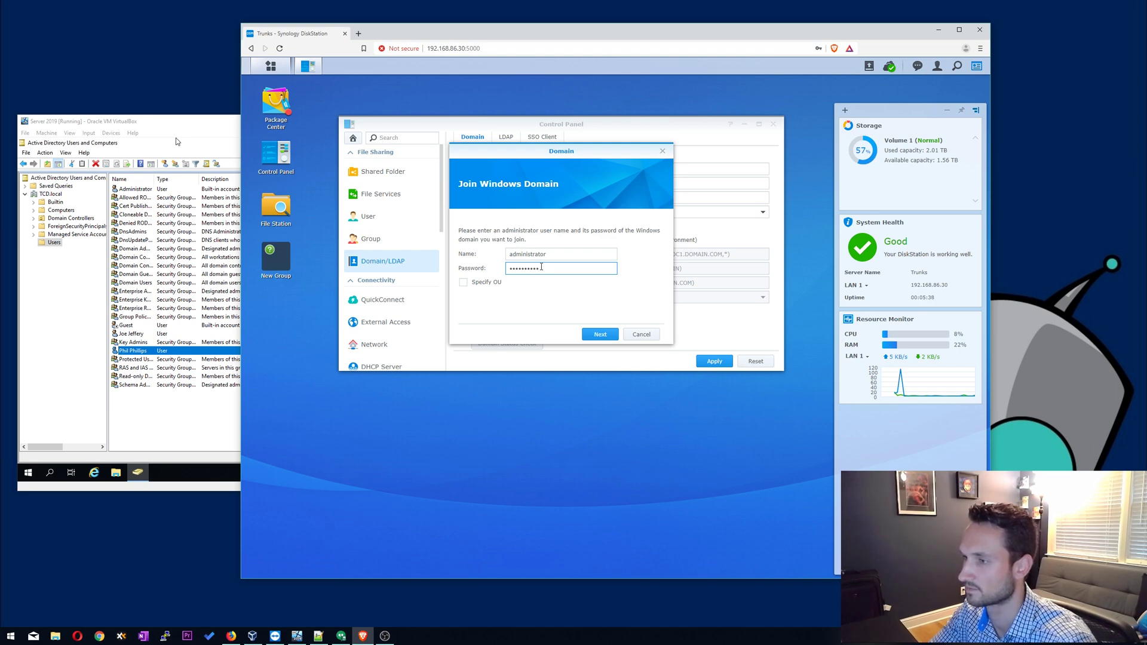
{"action": "left_click", "coordinate": [601, 338]}
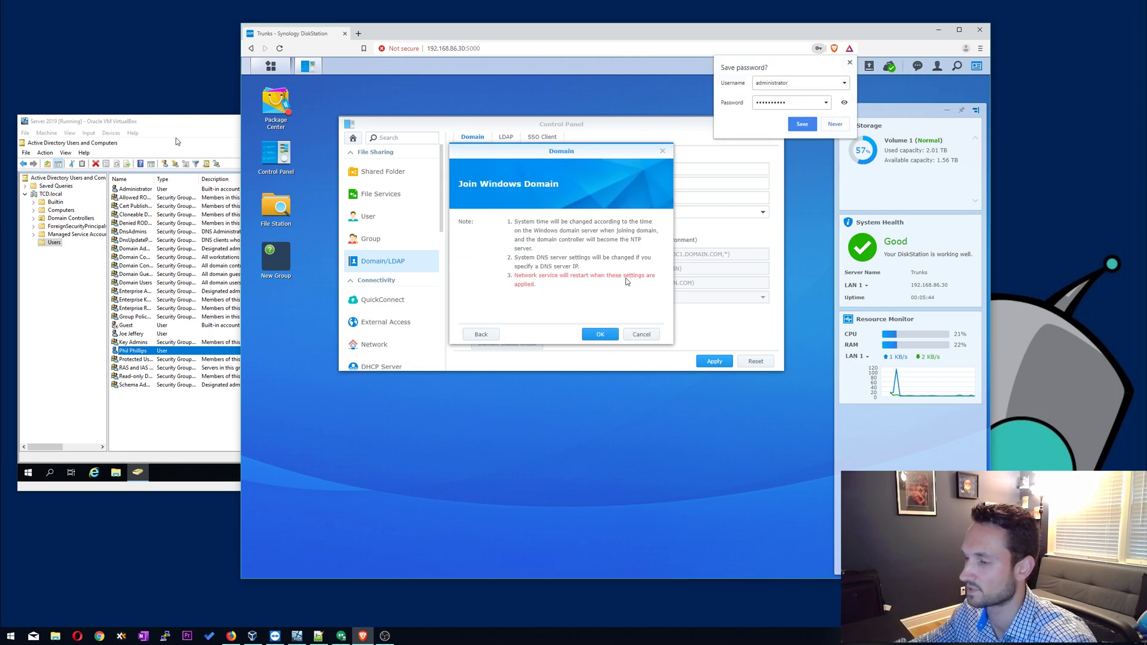
{"action": "left_click", "coordinate": [596, 336]}
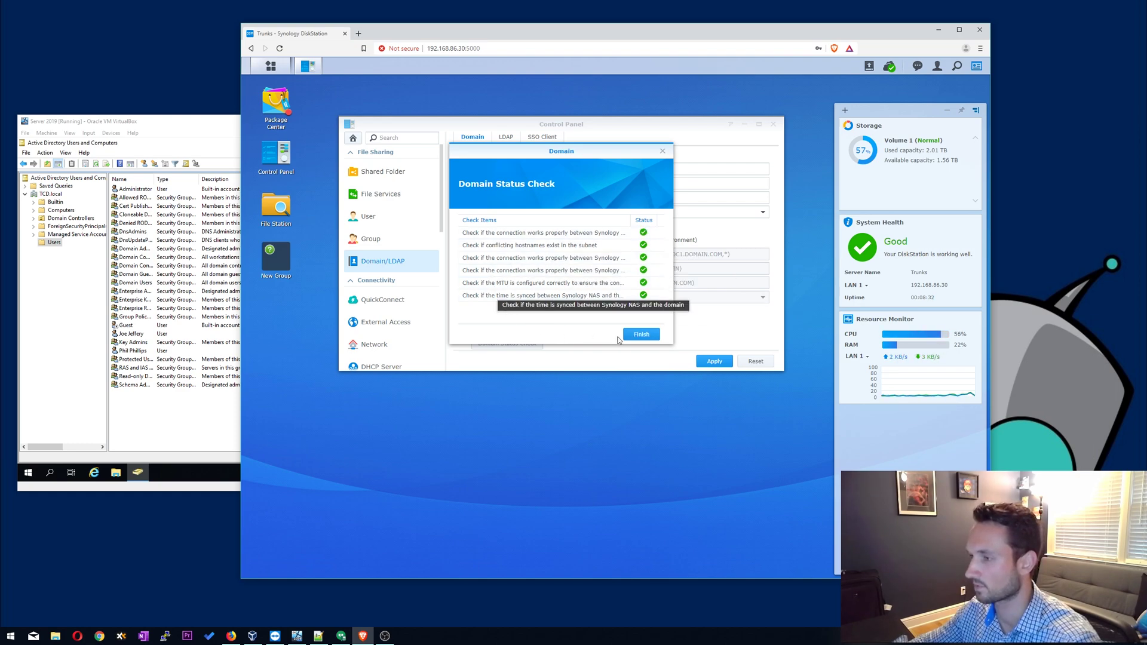
{"action": "left_click", "coordinate": [641, 334]}
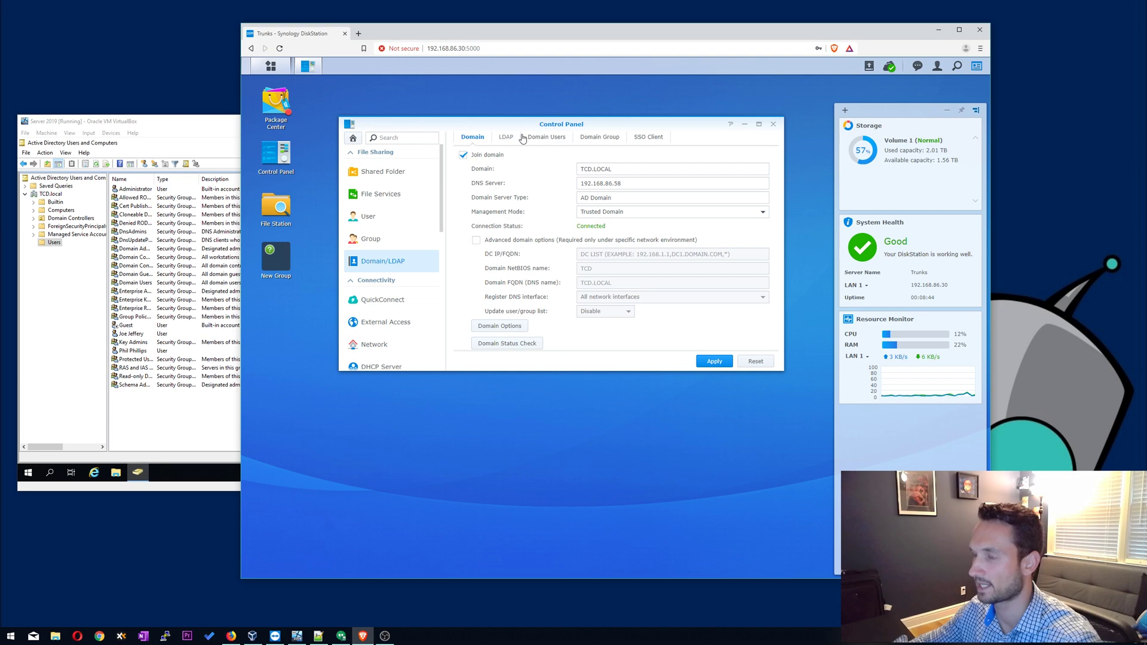
Compare DSM's 5 domain users against the user accounts in Active Directory.
{"action": "left_click", "coordinate": [546, 138]}
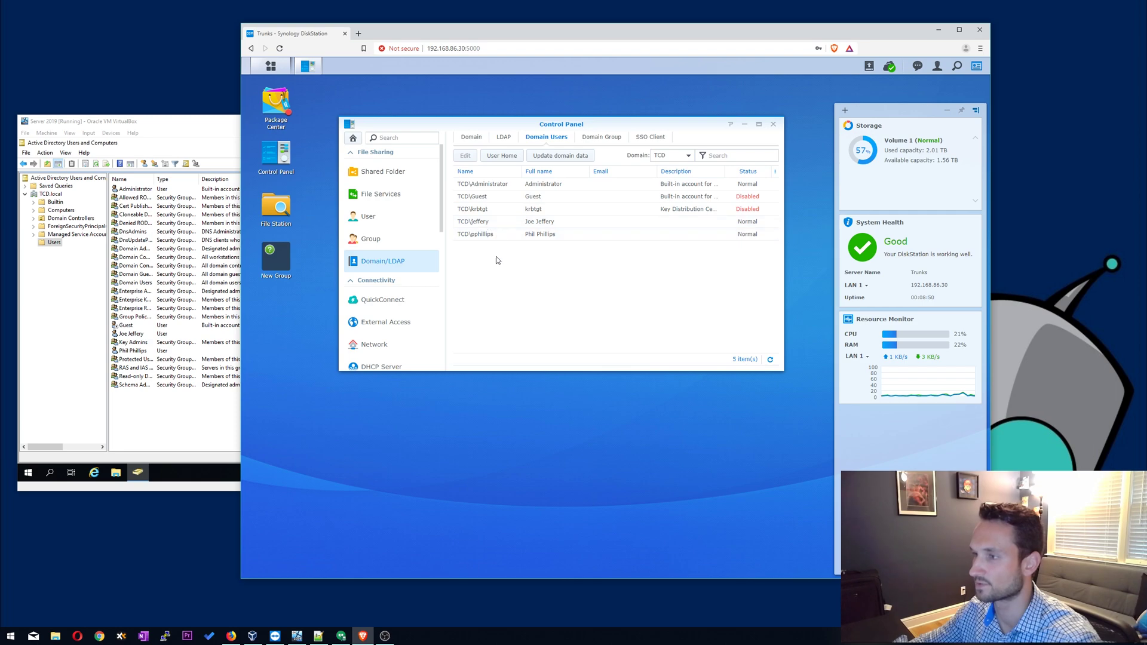
{"action": "left_click", "coordinate": [199, 418]}
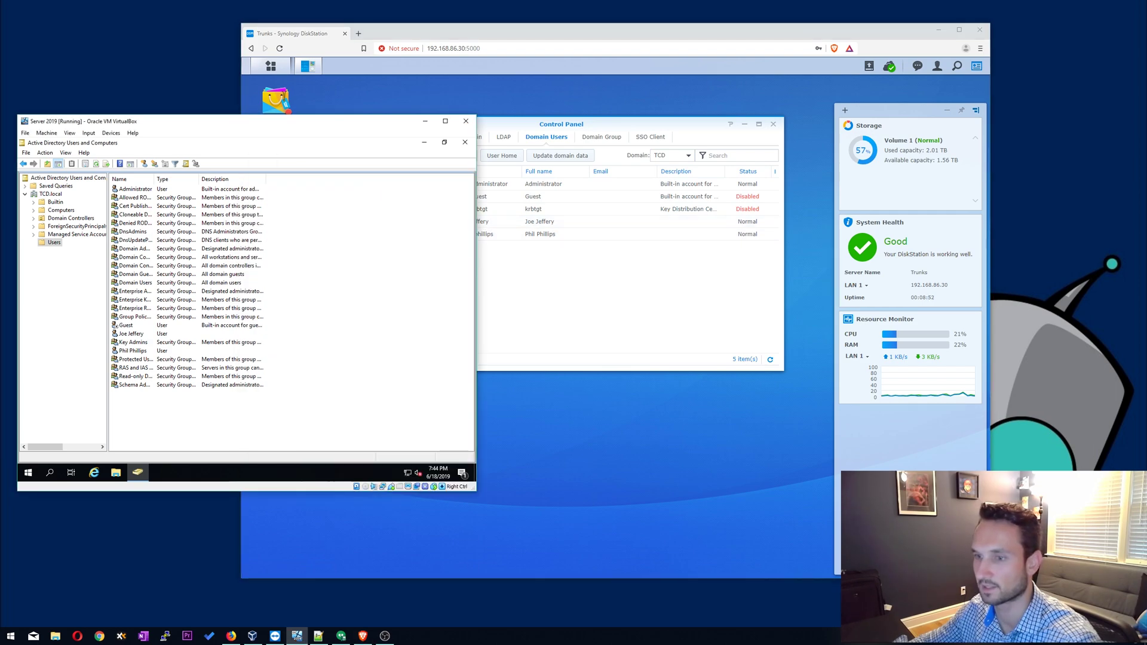
{"action": "left_click", "coordinate": [142, 336]}
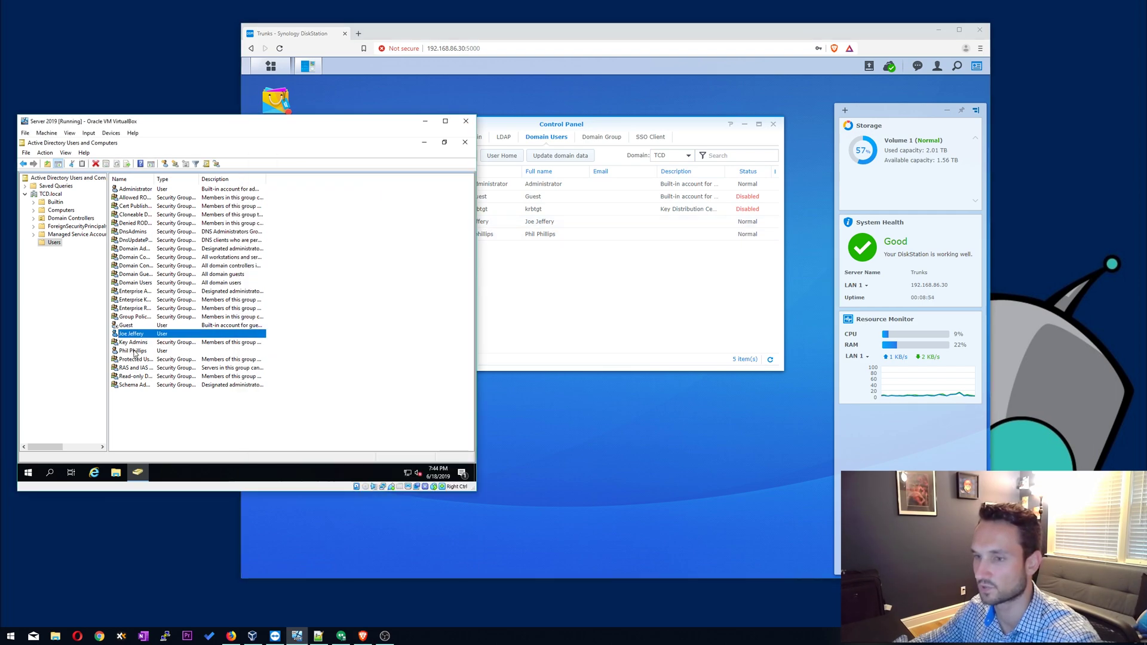
{"action": "left_click", "coordinate": [134, 352]}
{"action": "left_click", "coordinate": [548, 312]}
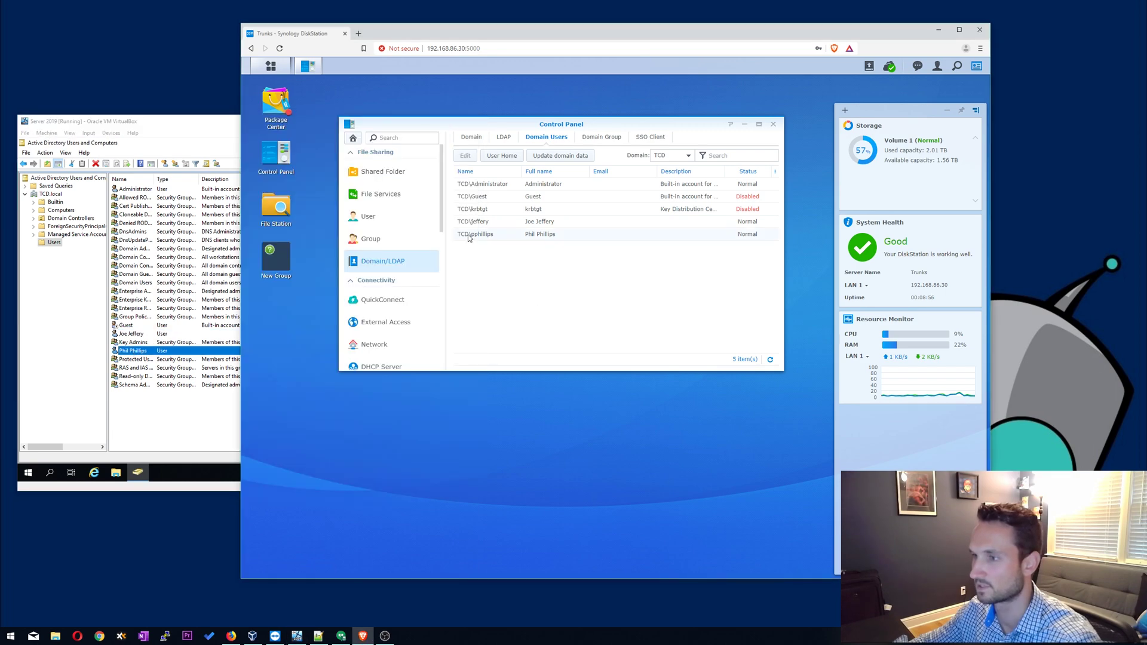
{"action": "left_click", "coordinate": [517, 234]}
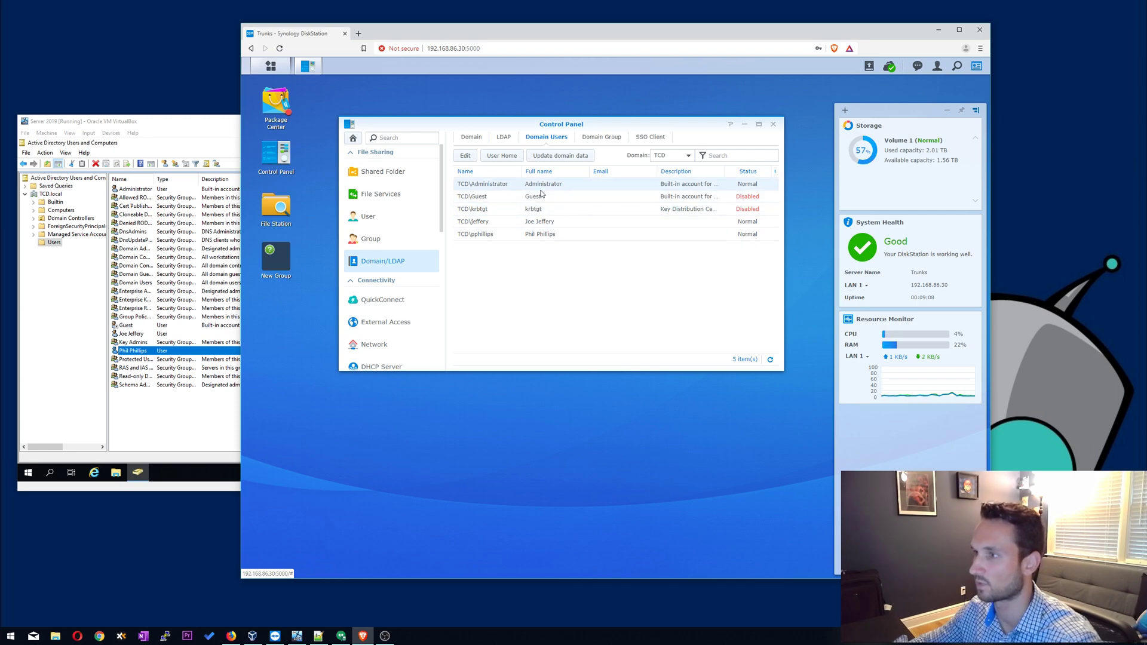
Check the 20 domain groups, then open the selected domain user's settings.
{"action": "left_click", "coordinate": [600, 137]}
{"action": "scroll", "coordinate": [522, 257], "scroll_direction": "down", "scroll_amount": 3}
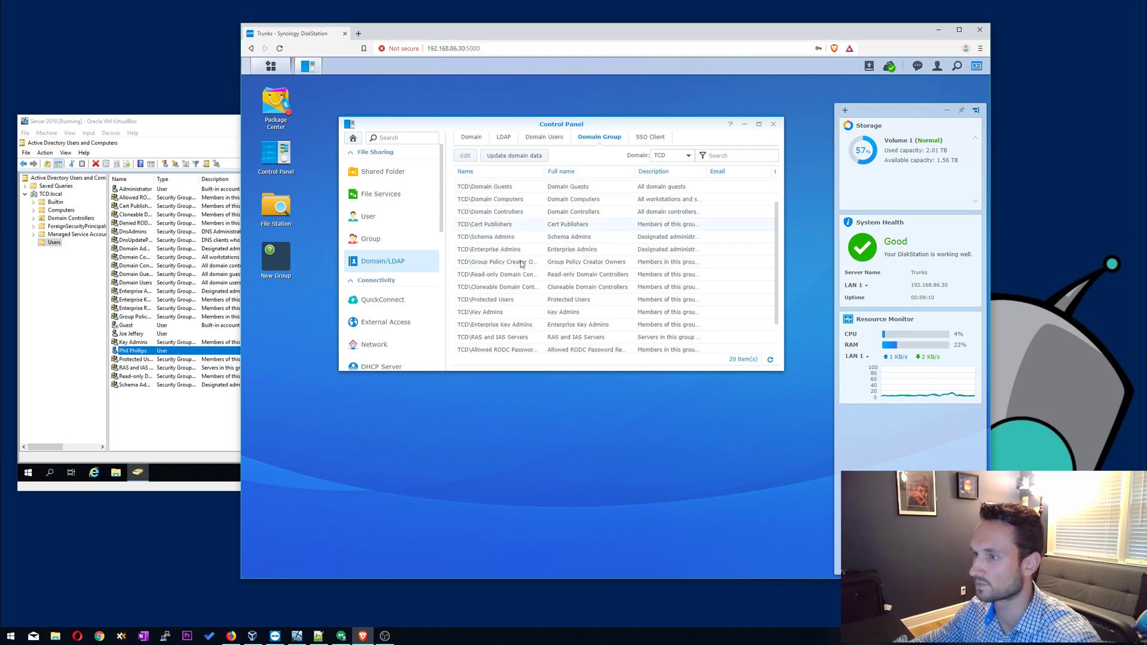
{"action": "scroll", "coordinate": [522, 263], "scroll_direction": "up", "scroll_amount": 2}
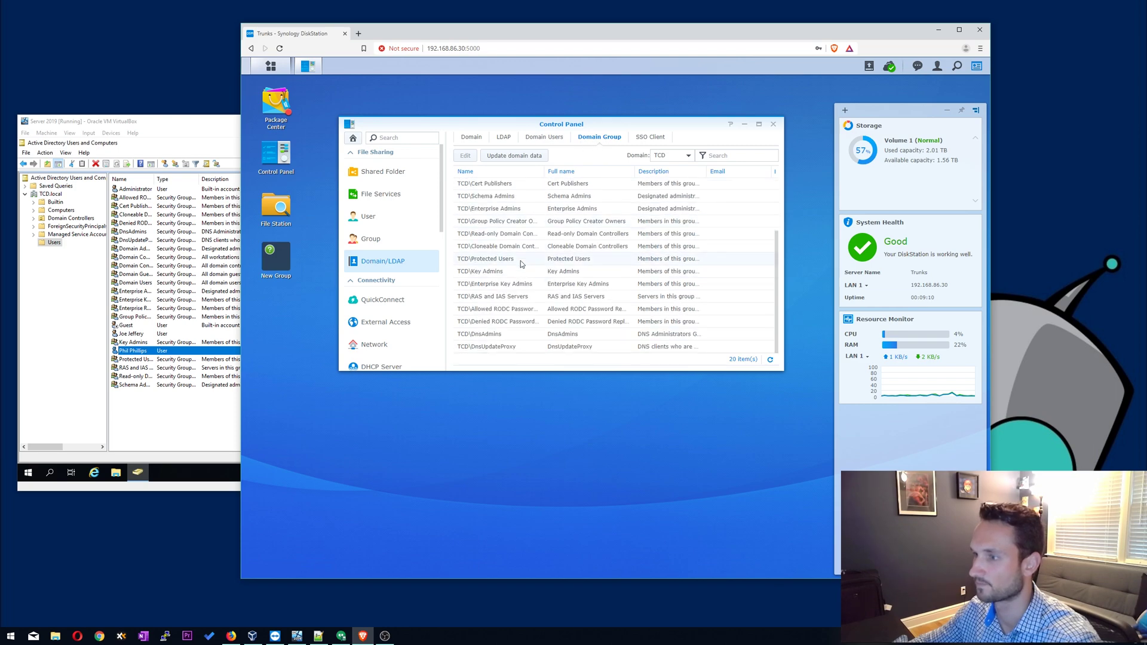
{"action": "left_click", "coordinate": [537, 141]}
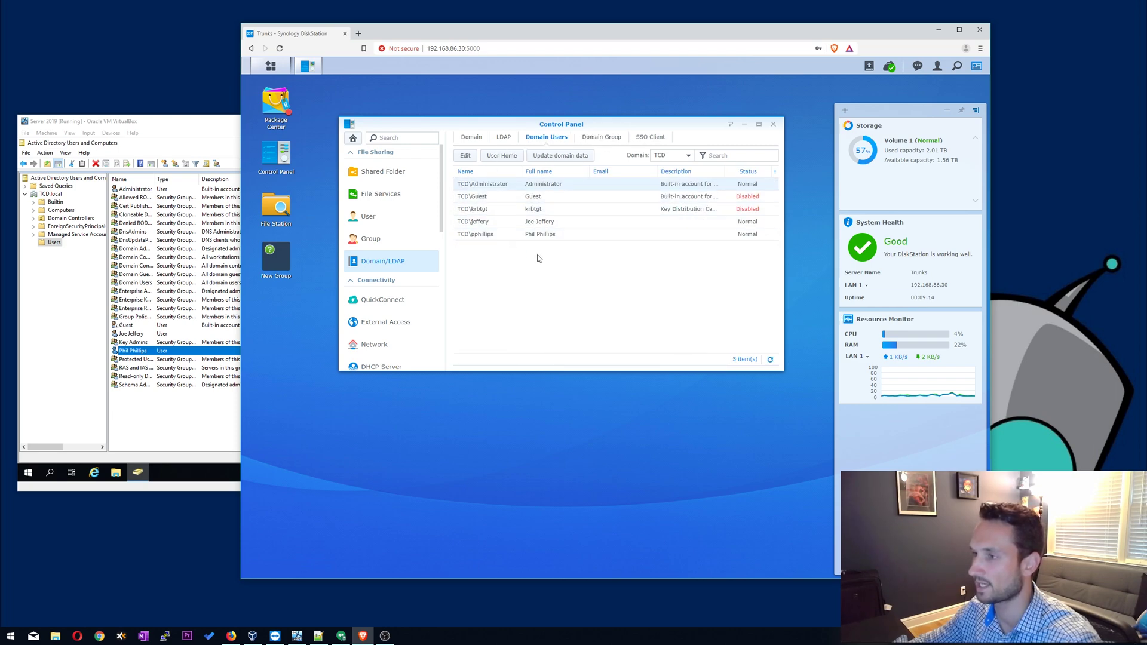
{"action": "left_click", "coordinate": [553, 235]}
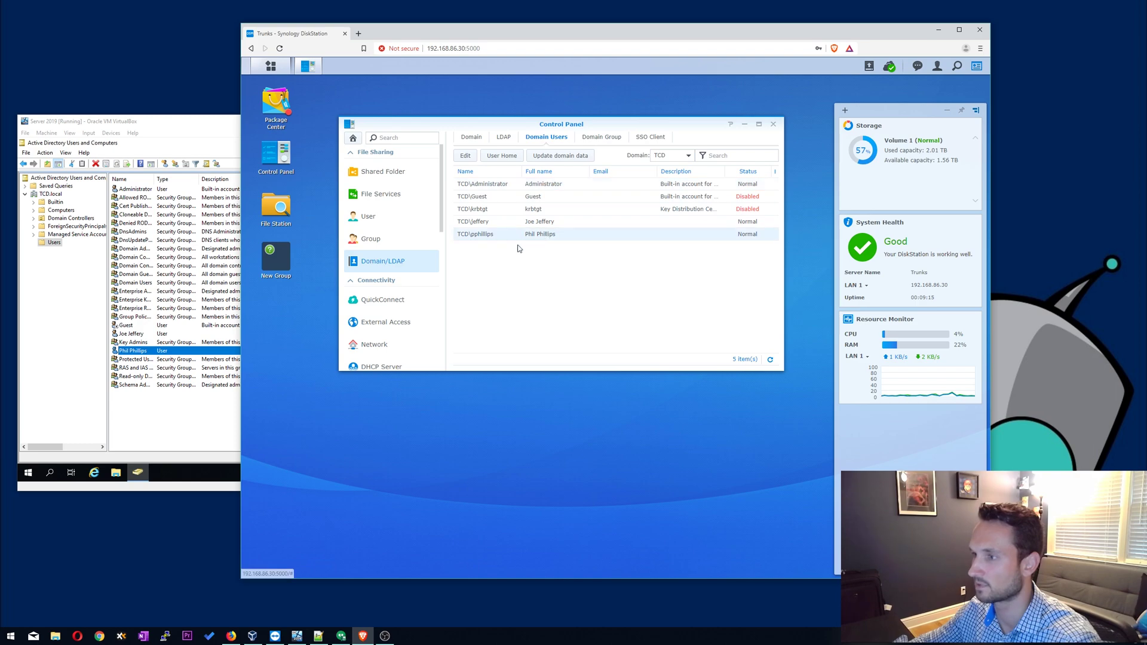
{"action": "double_click", "coordinate": [559, 235]}
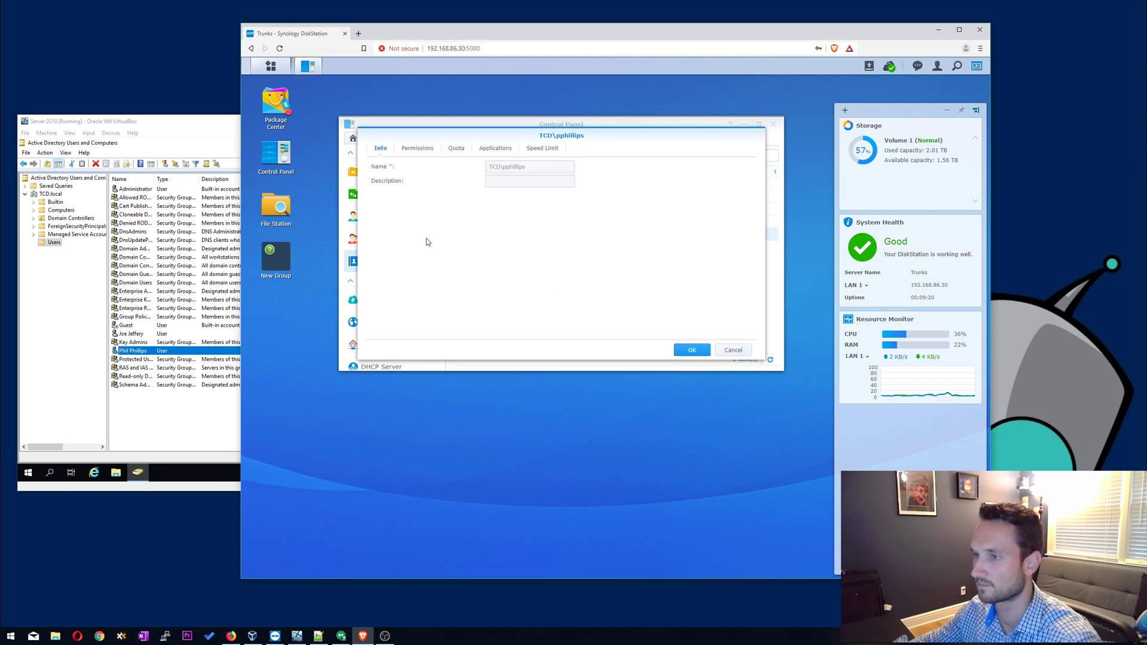
Review the user's Permissions, Quota, Applications and Speed Limit tabs, then close with OK.
{"action": "left_click", "coordinate": [416, 149]}
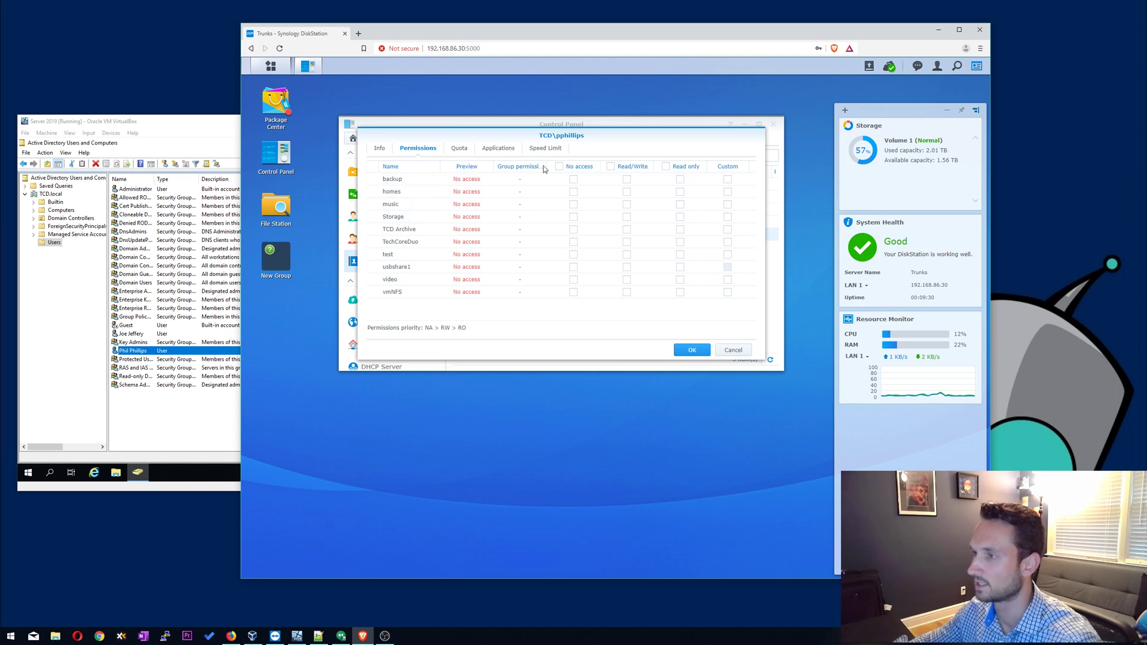
{"action": "left_click", "coordinate": [458, 148]}
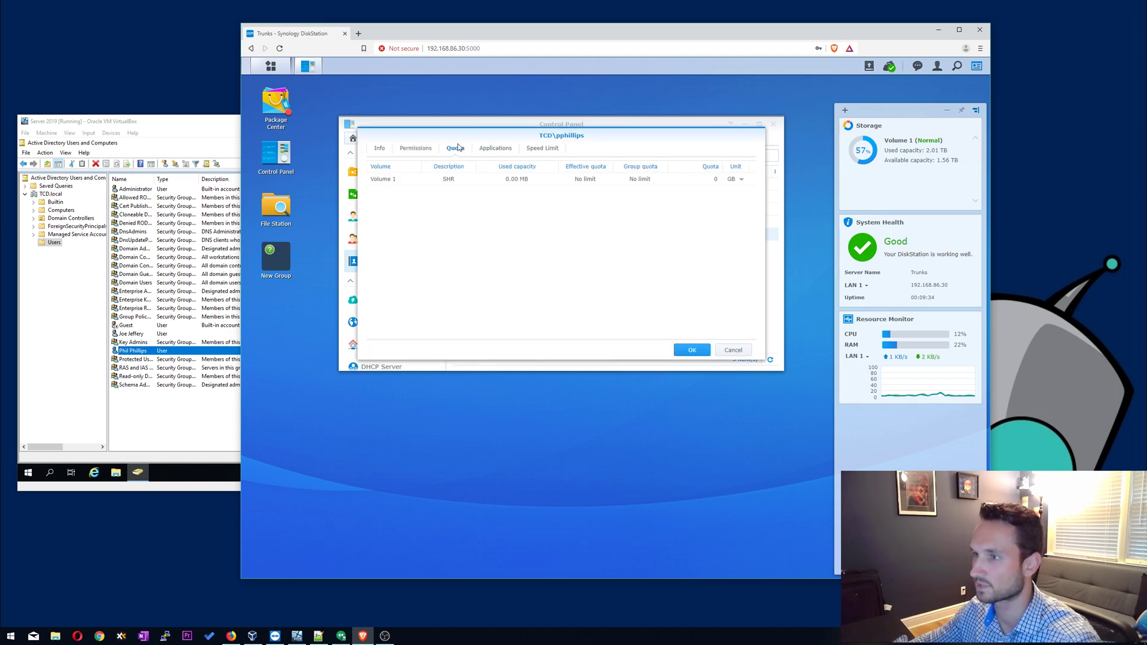
{"action": "left_click", "coordinate": [502, 150]}
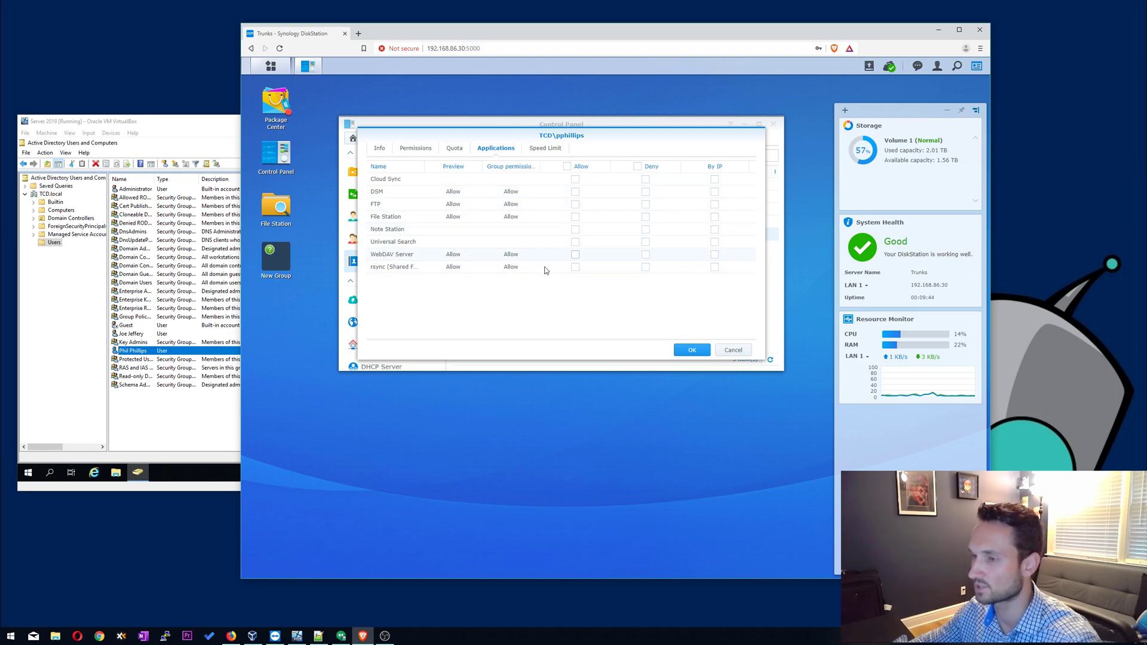
{"action": "left_click", "coordinate": [553, 149]}
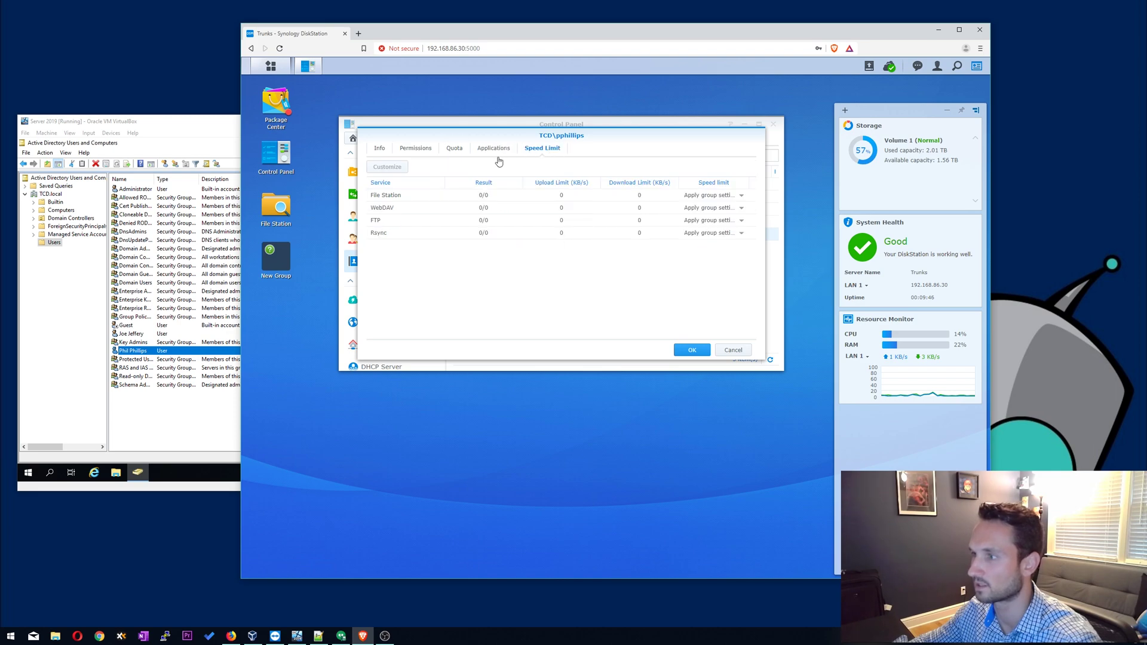
{"action": "left_click", "coordinate": [692, 350]}
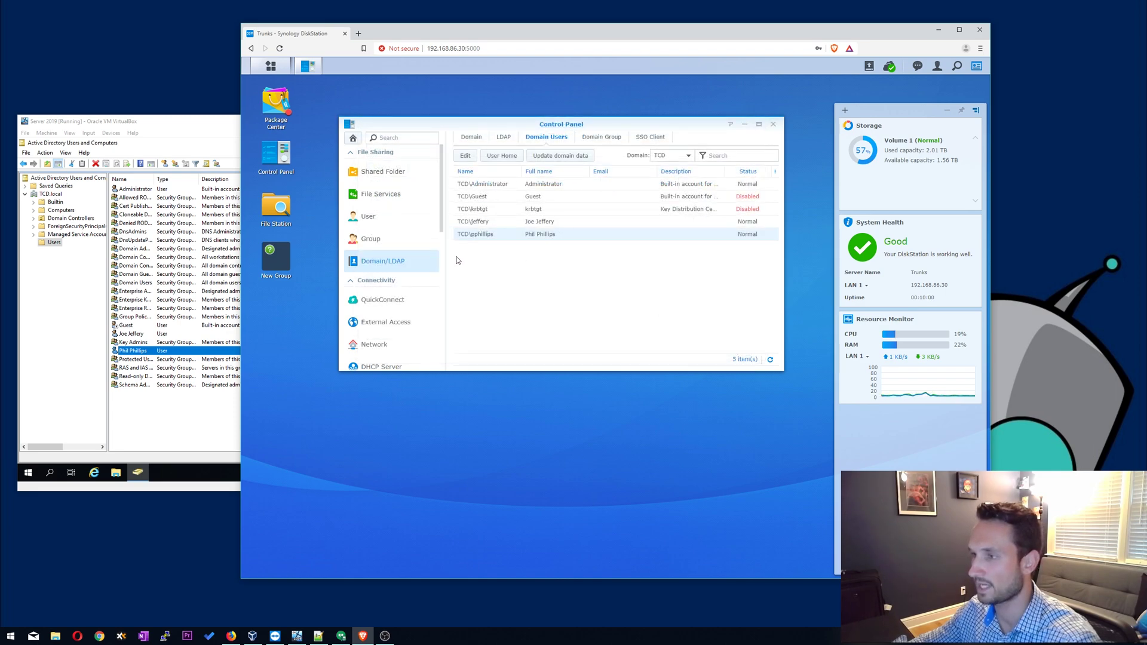
Start a new user in the TCD.local Users container, entering the user's first name and logon name.
{"action": "left_click", "coordinate": [239, 449]}
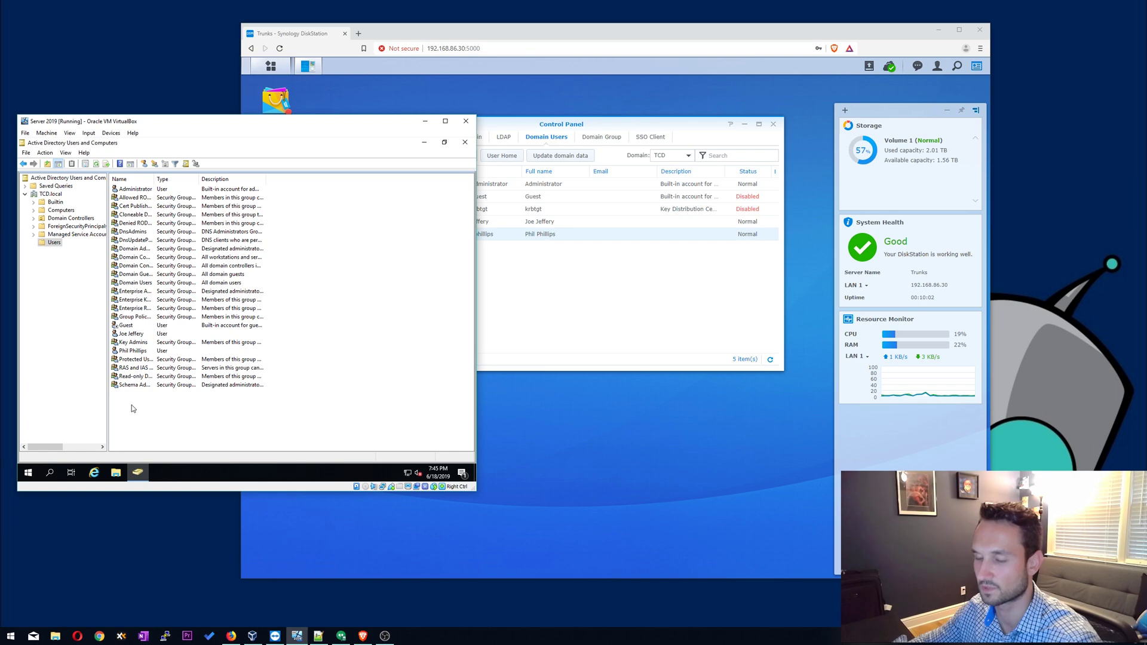
{"action": "right_click", "coordinate": [132, 405]}
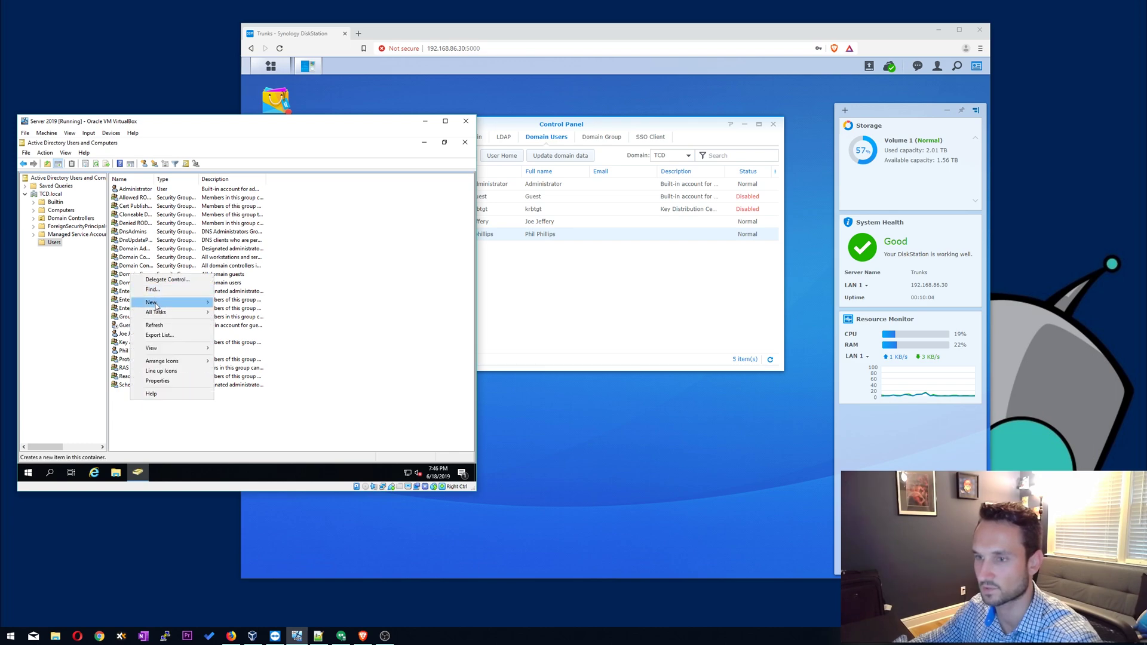
{"action": "mouse_move", "coordinate": [156, 306]}
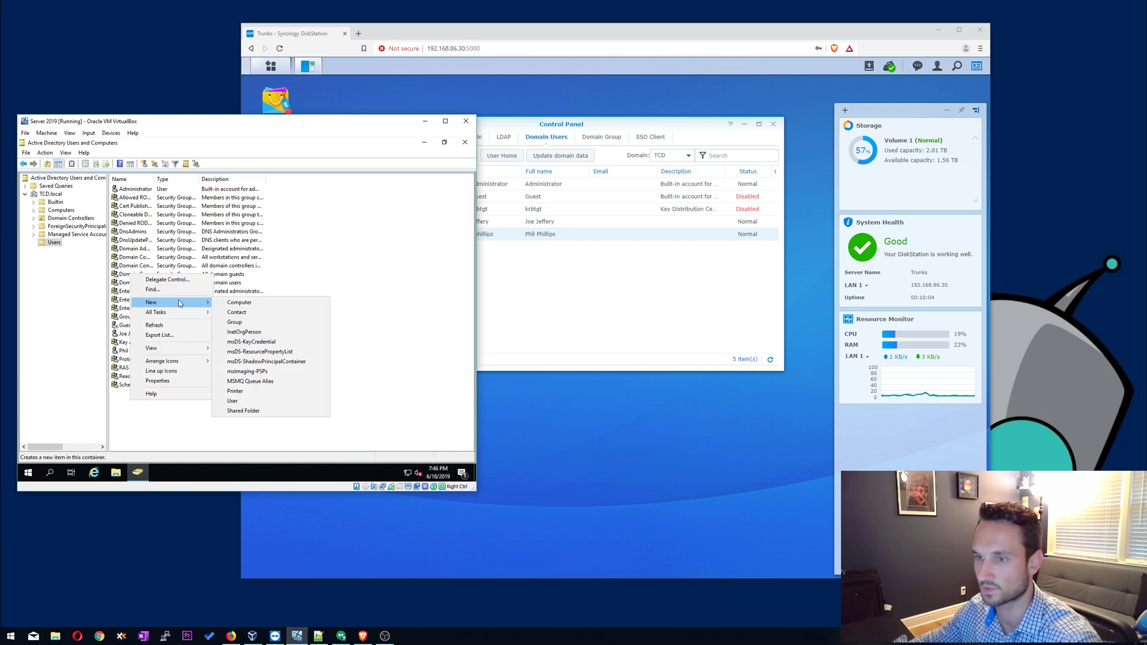
{"action": "left_click", "coordinate": [233, 400]}
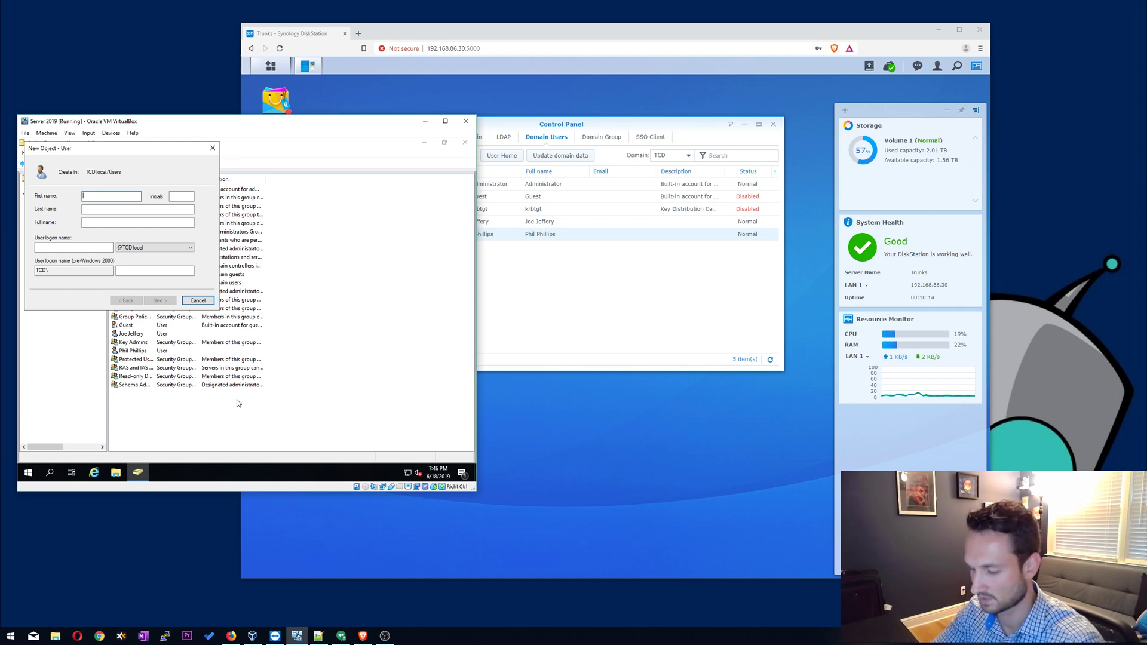
{"action": "type", "text": "Bob"}
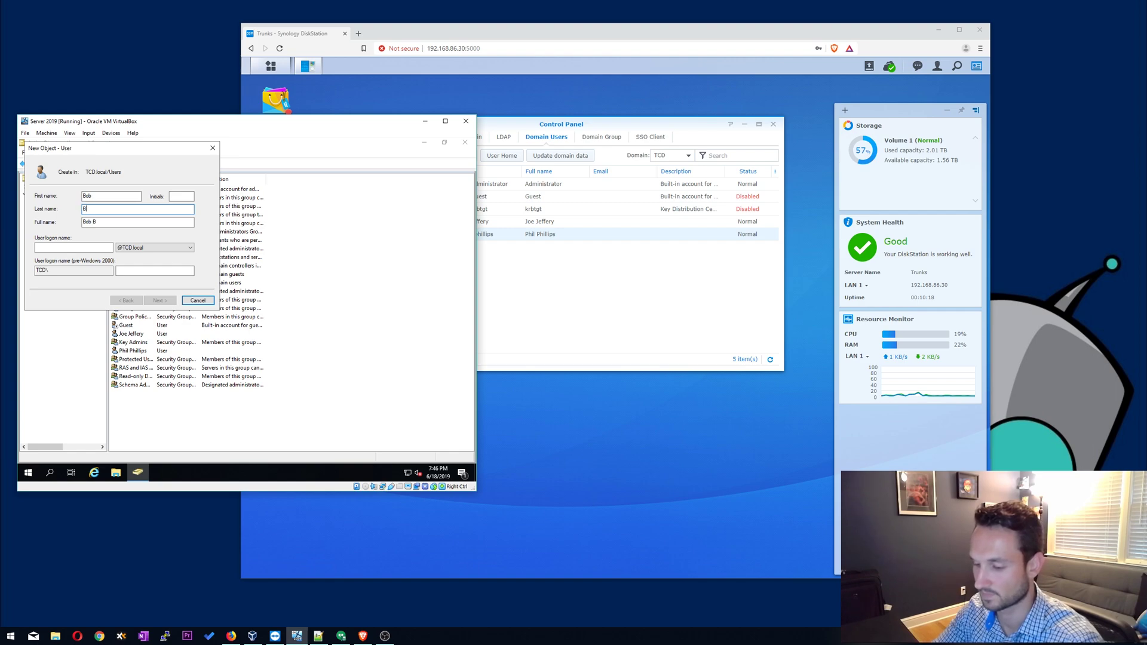
{"action": "key", "text": "Tab"}
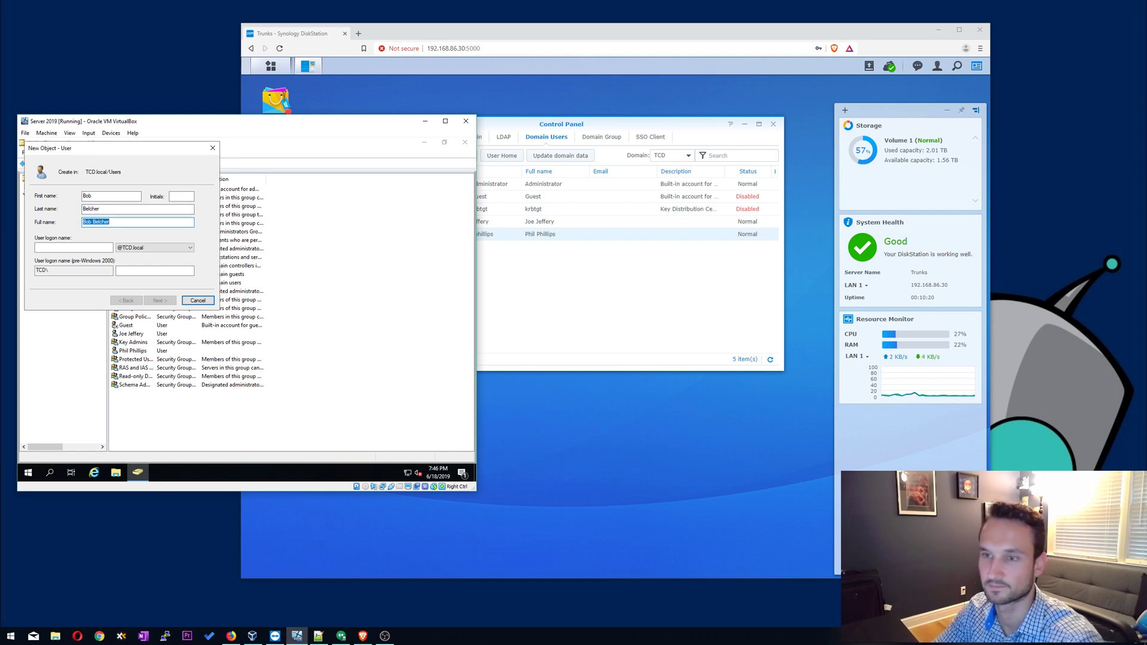
{"action": "key", "text": "Tab"}
{"action": "type", "text": "bbel"}
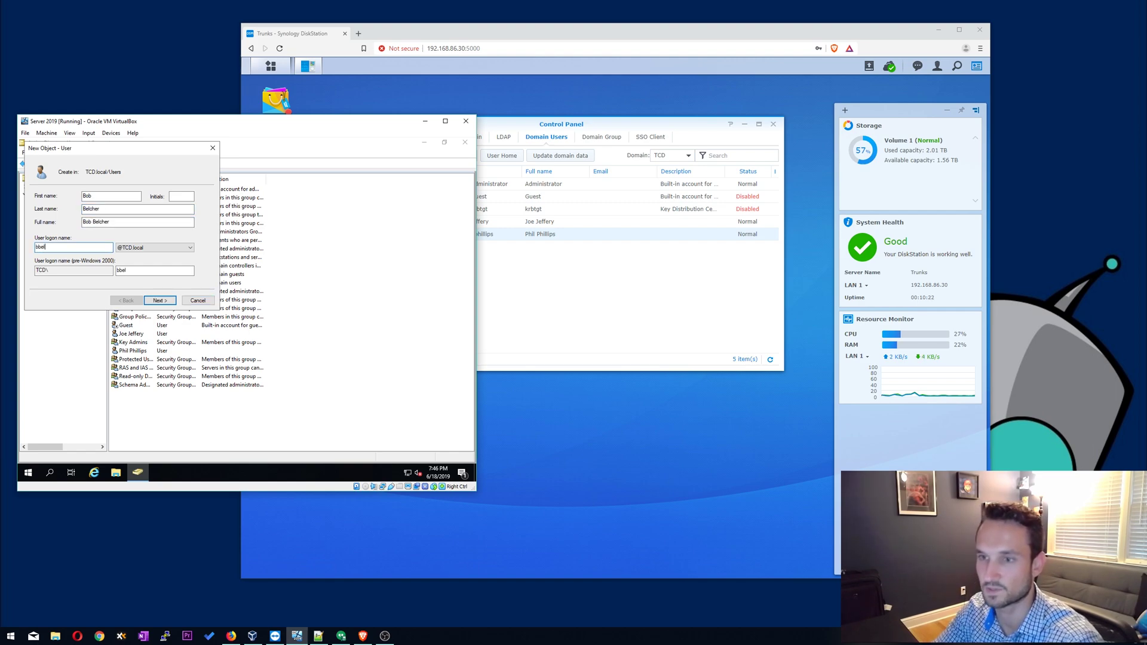
{"action": "type", "text": "cher"}
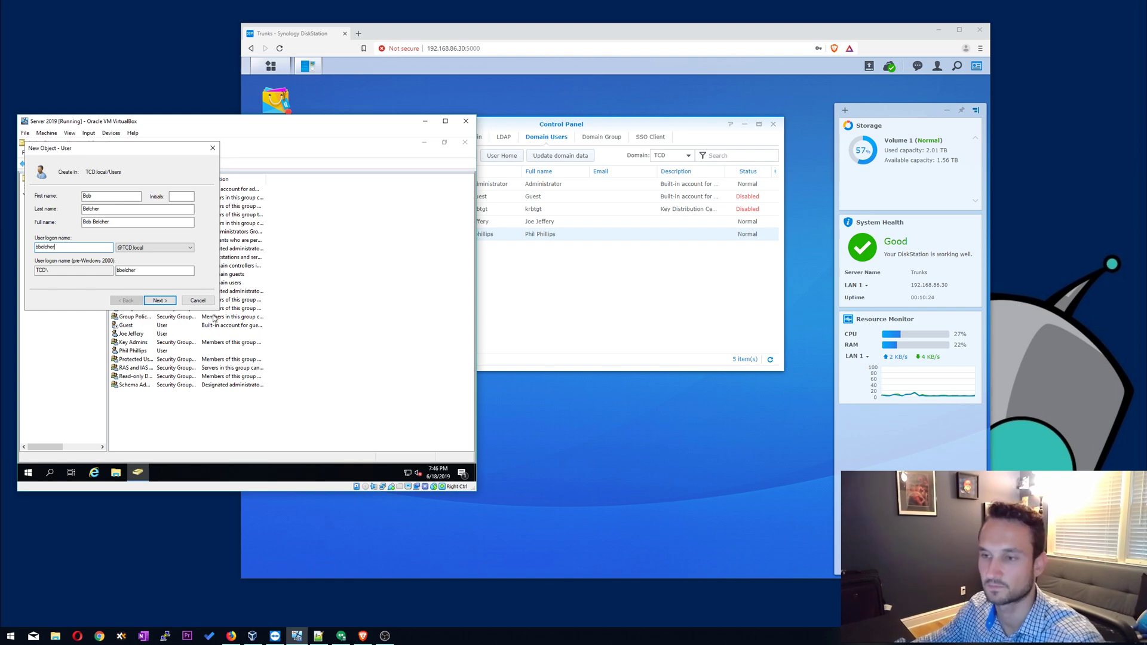
Give the new user a password without forced change at next logon, and finish.
{"action": "left_click", "coordinate": [160, 301]}
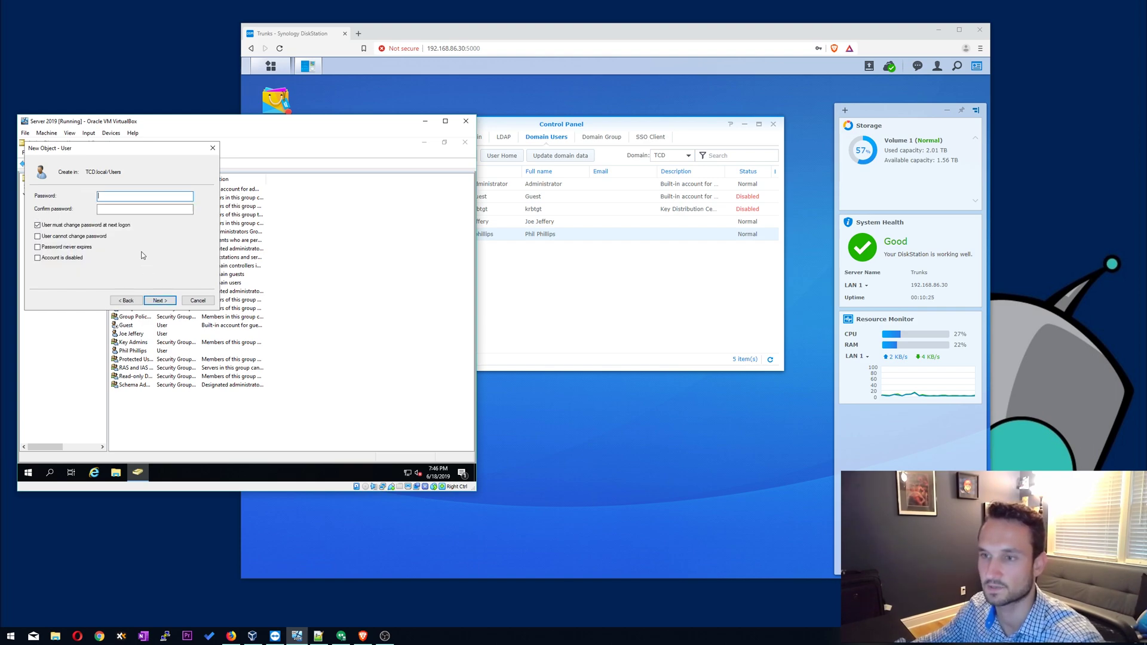
{"action": "left_click", "coordinate": [76, 226]}
{"action": "left_click", "coordinate": [111, 194]}
{"action": "type", "text": "*******"}
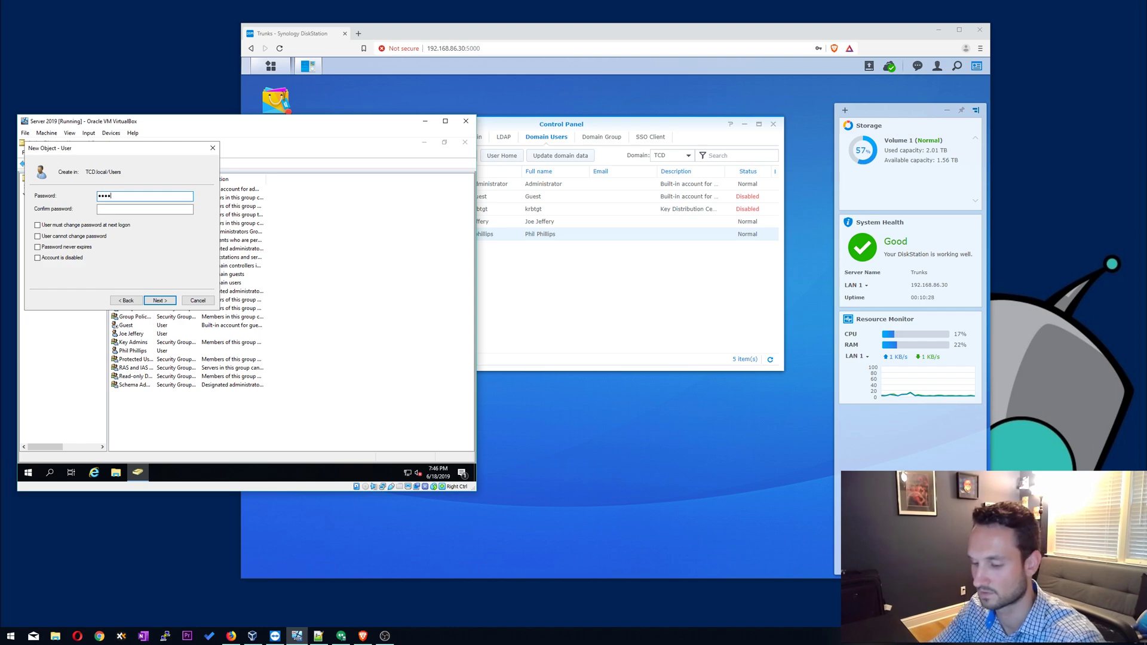
{"action": "key", "text": "Tab"}
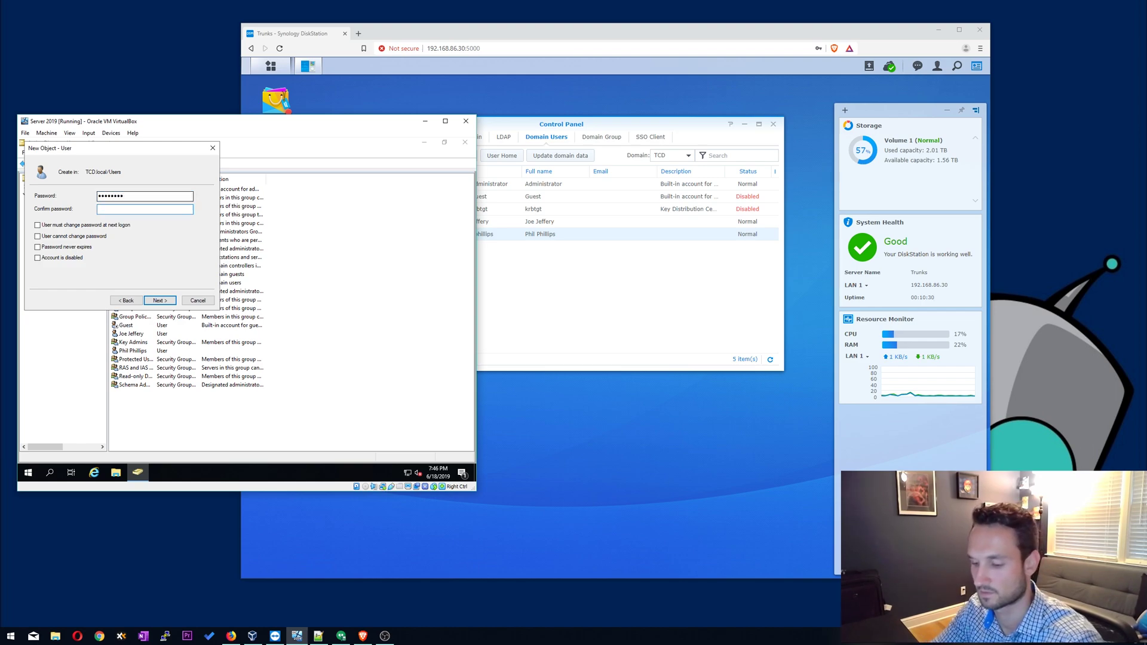
{"action": "type", "text": "********"}
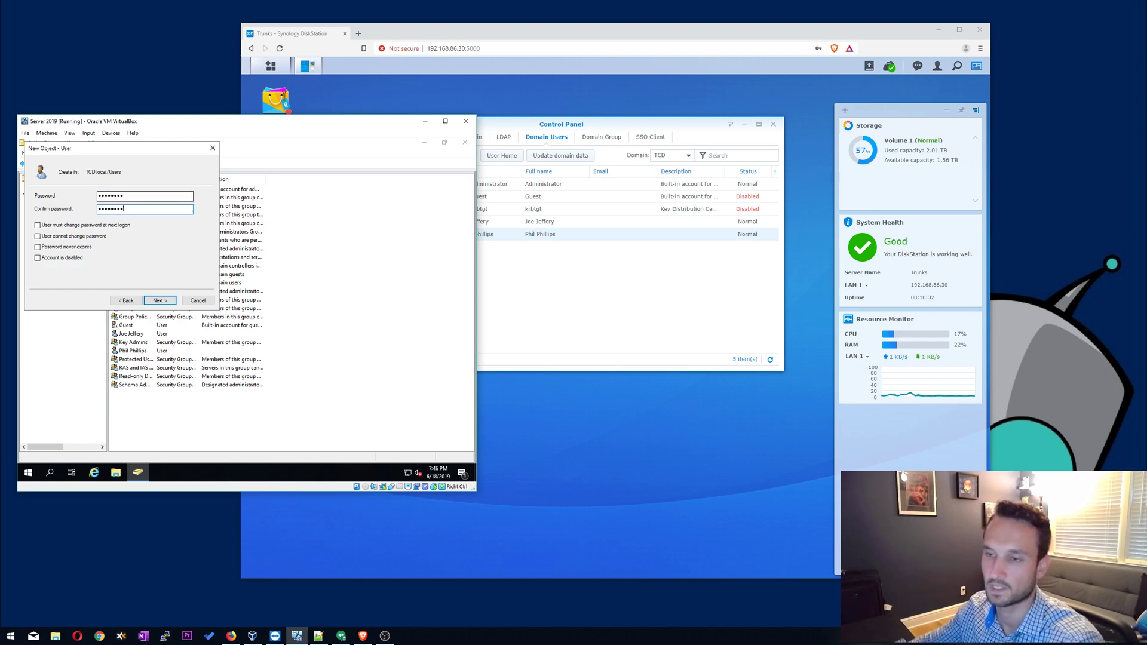
{"action": "left_click", "coordinate": [165, 303]}
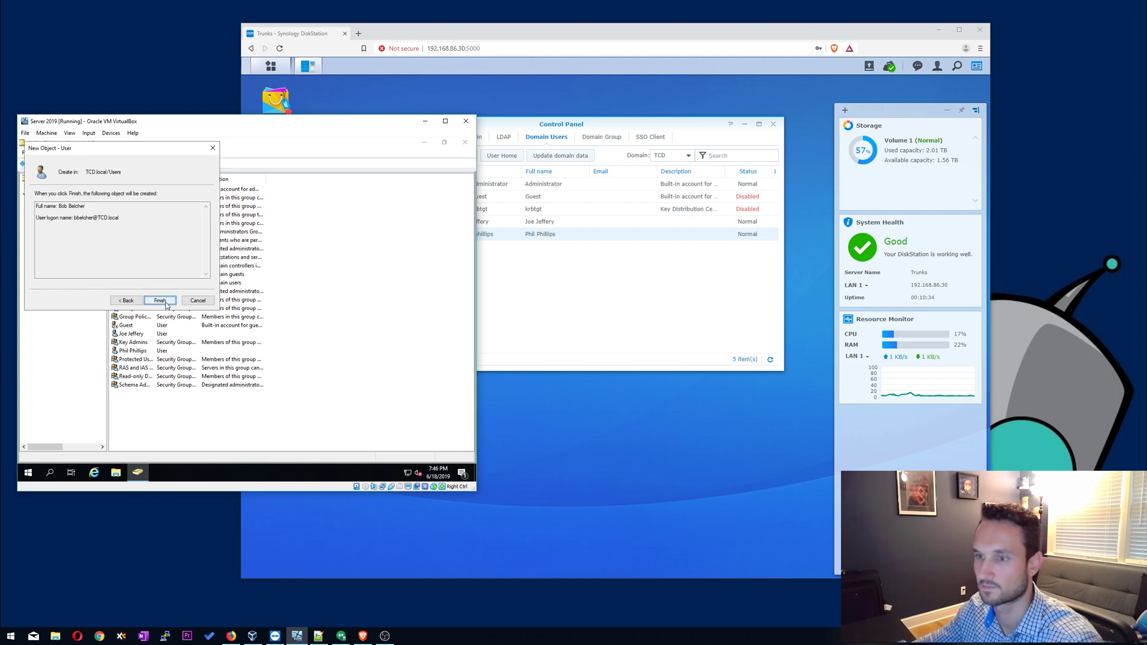
{"action": "left_click", "coordinate": [167, 303]}
Create the Global Security group Synology-read-only in the TCD.local Users container.
{"action": "left_click", "coordinate": [143, 215]}
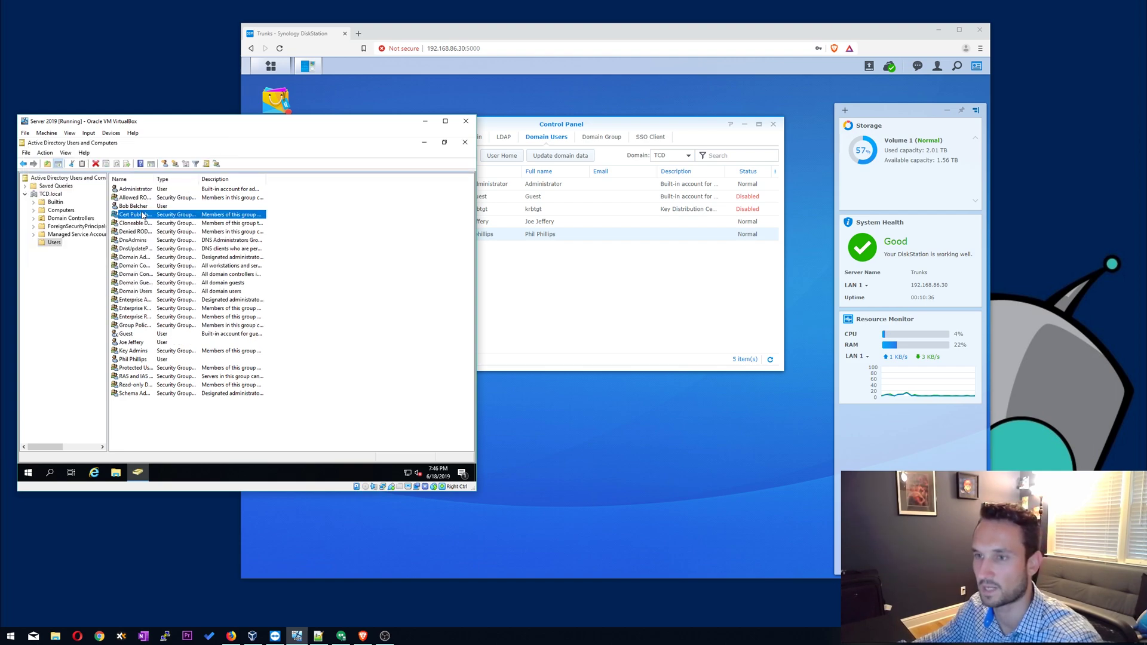
{"action": "right_click", "coordinate": [139, 411]}
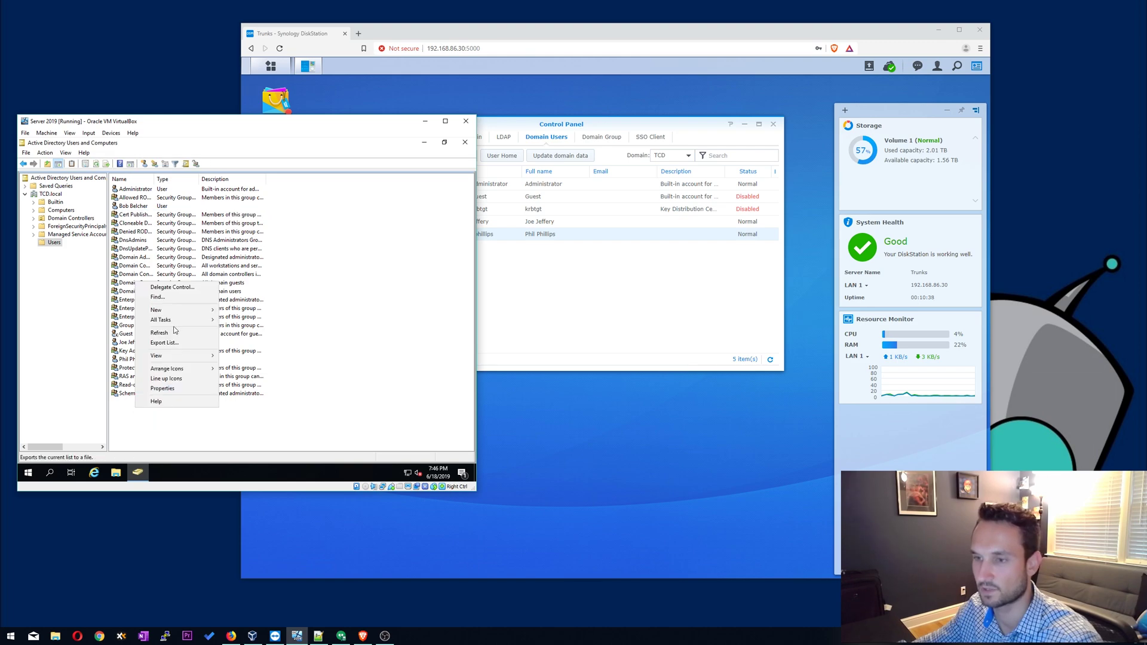
{"action": "mouse_move", "coordinate": [179, 310]}
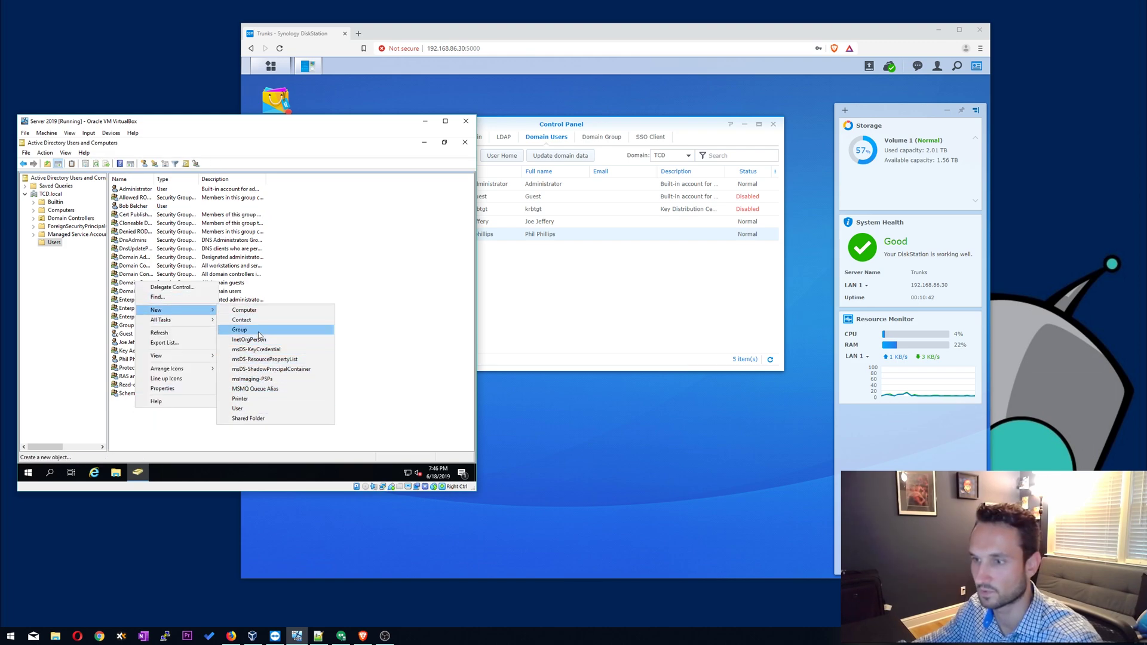
{"action": "left_click", "coordinate": [239, 330]}
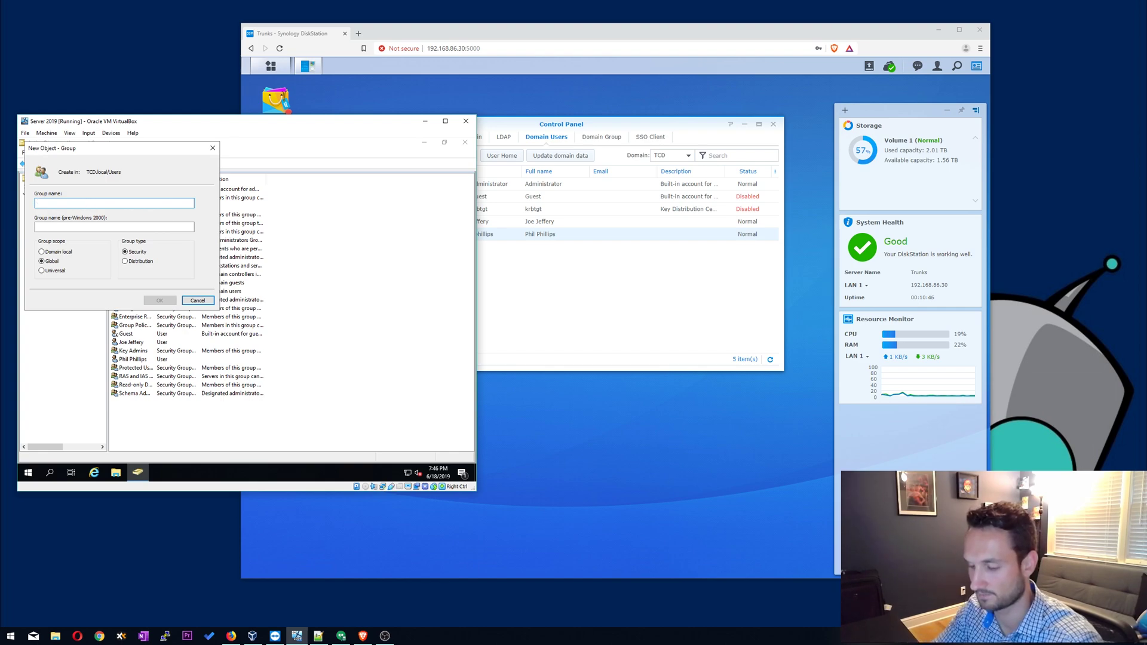
{"action": "type", "text": "Synol"}
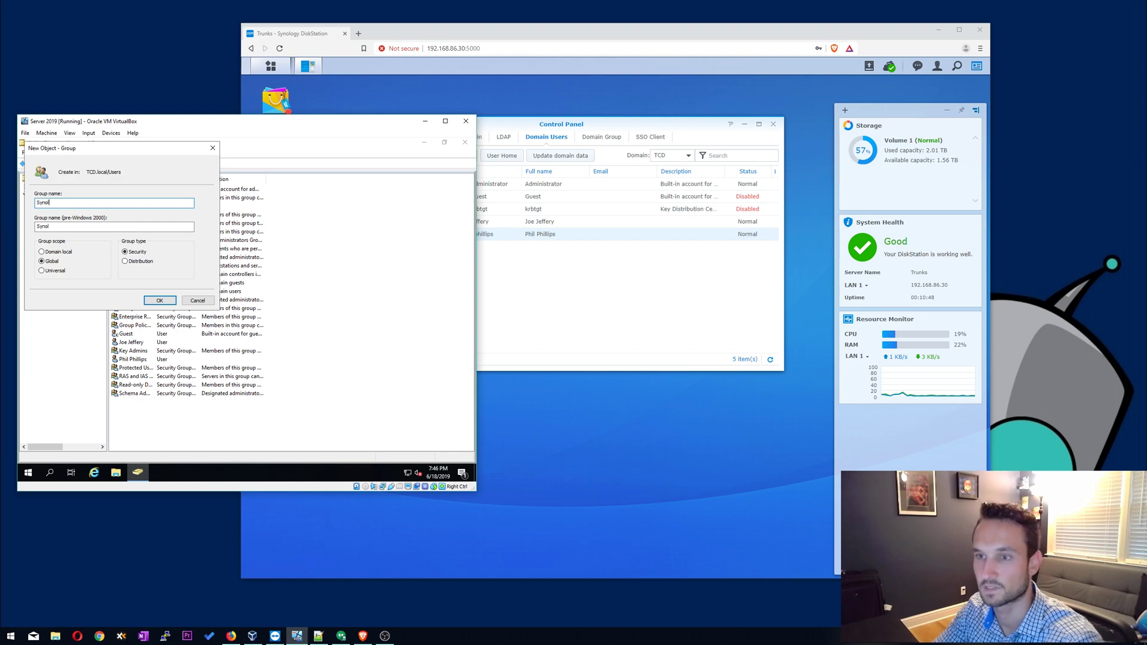
{"action": "type", "text": "ogy-real"}
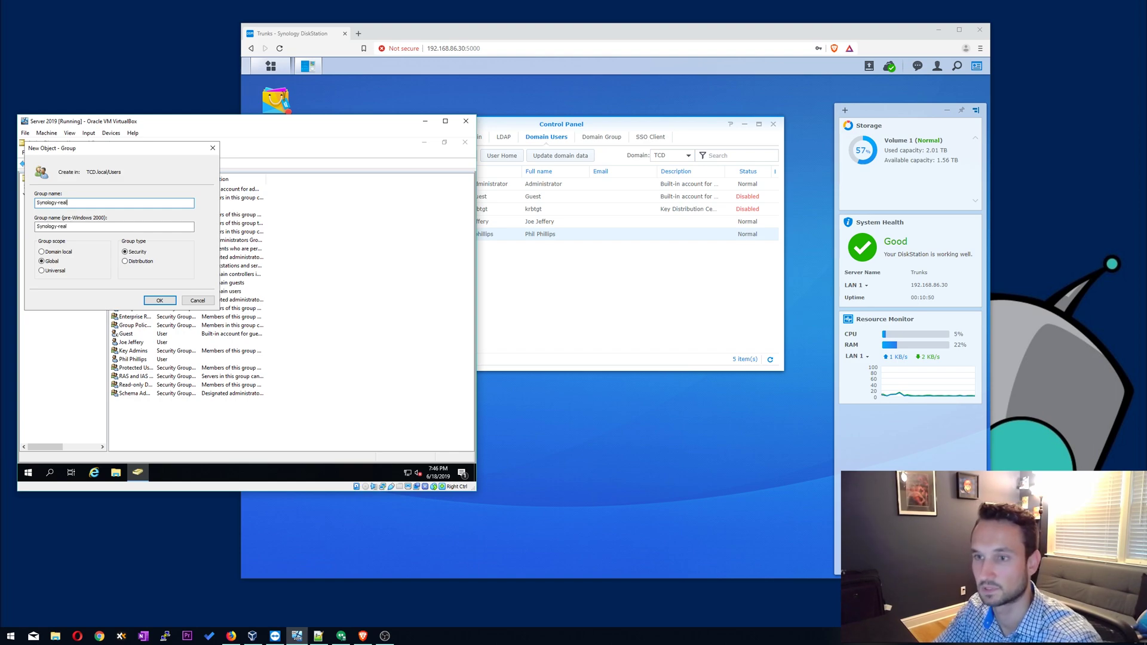
{"action": "key", "text": "BackSpace"}
{"action": "type", "text": "d-"}
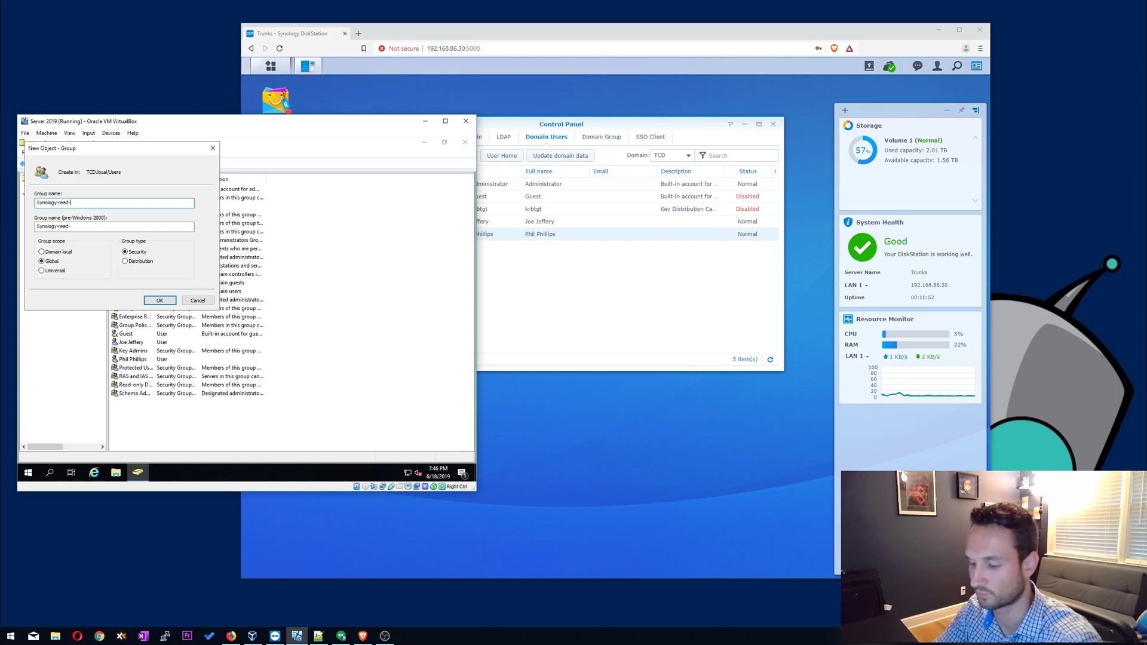
{"action": "type", "text": "only"}
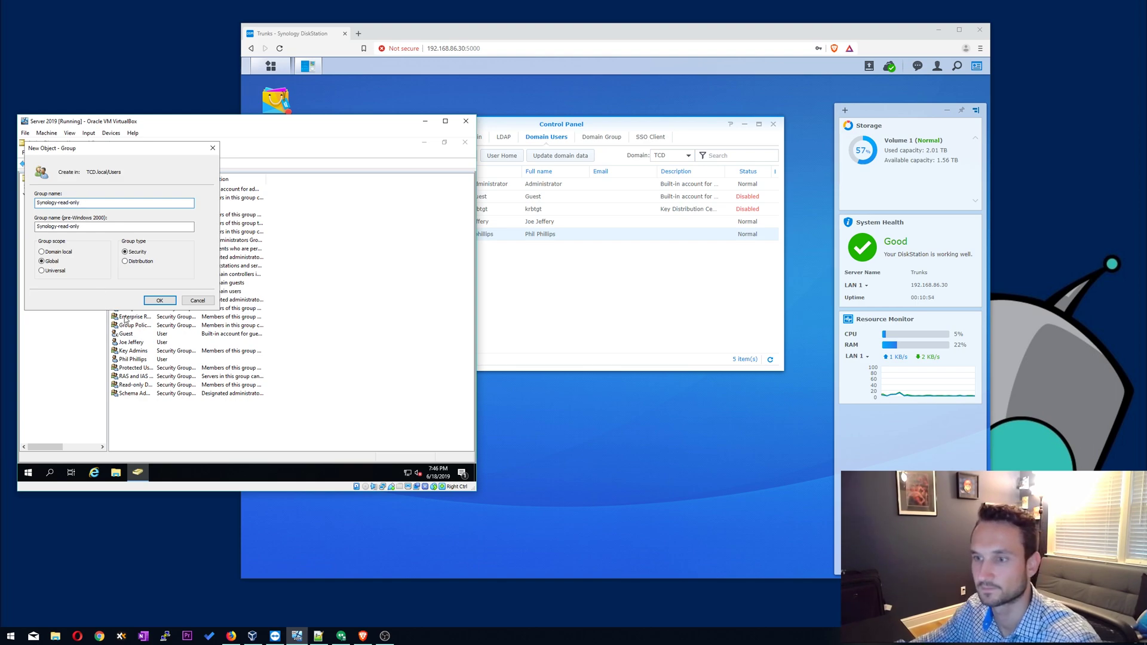
{"action": "left_click", "coordinate": [158, 300]}
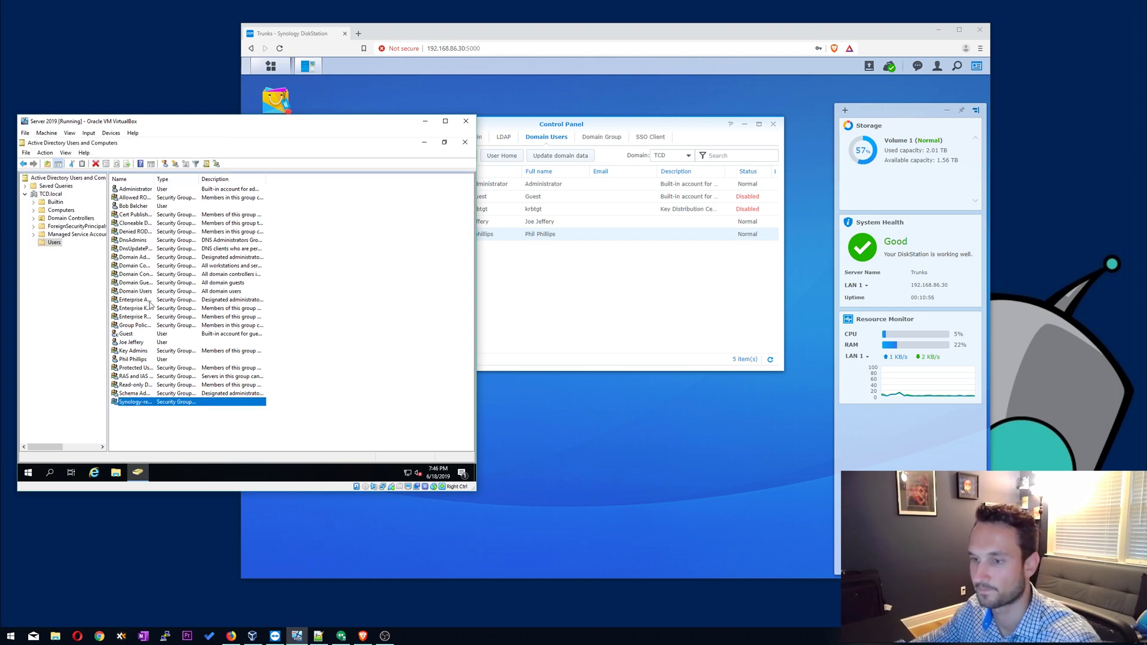
{"action": "left_click", "coordinate": [144, 440]}
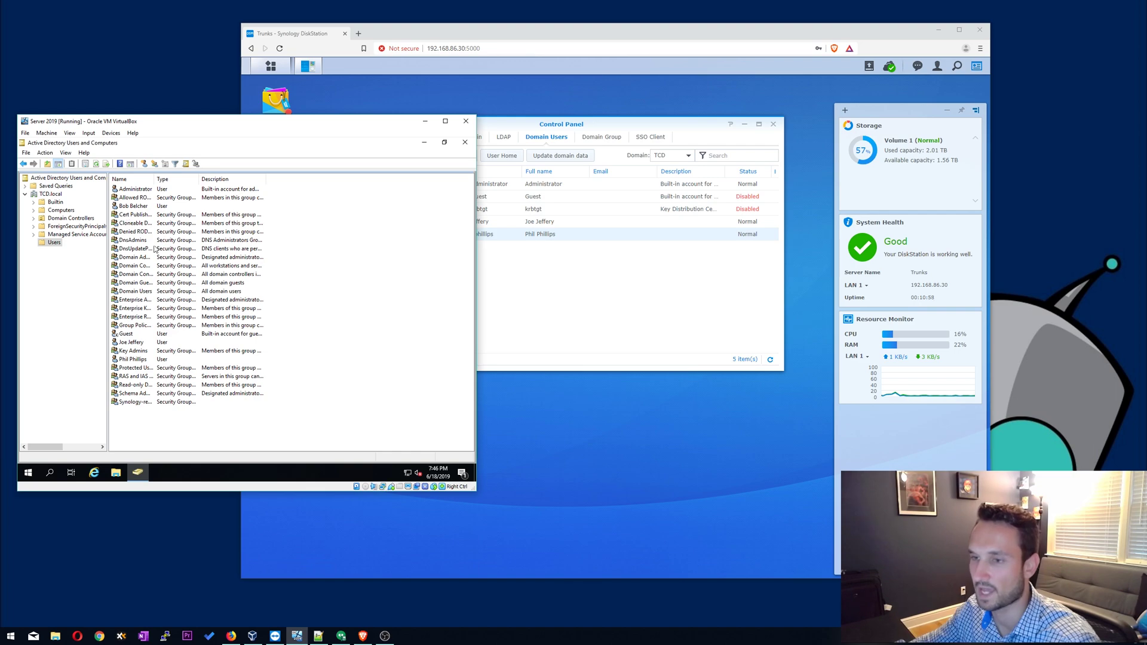
{"action": "left_click", "coordinate": [562, 298]}
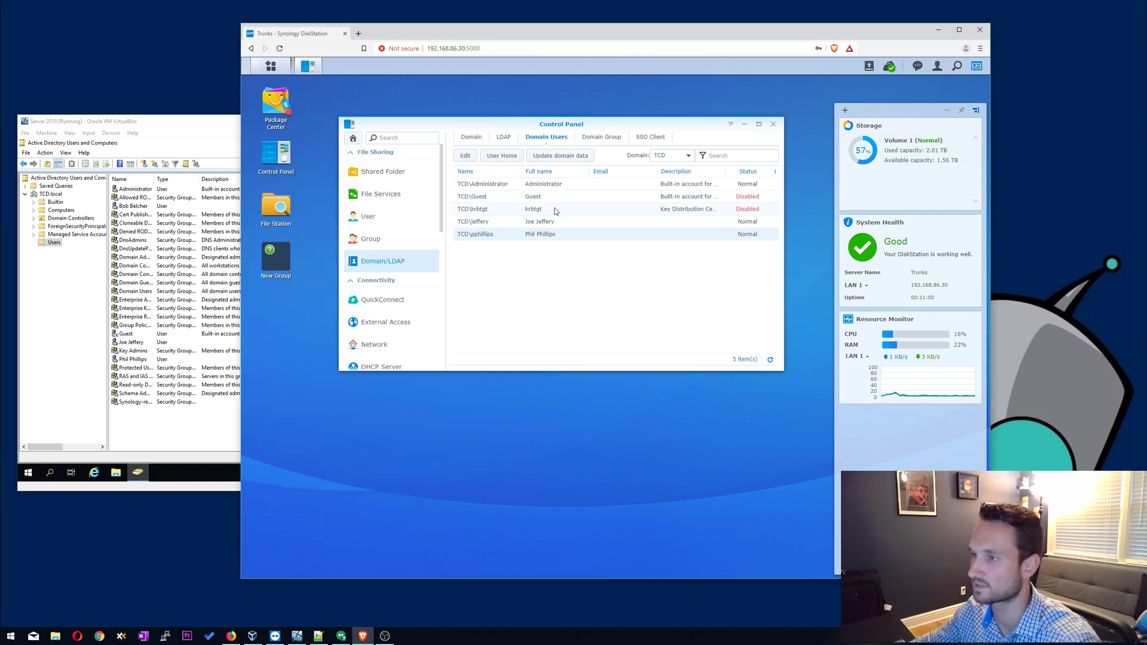
Update domain data and select the newly synced user among the 6 domain users.
{"action": "left_click", "coordinate": [571, 156]}
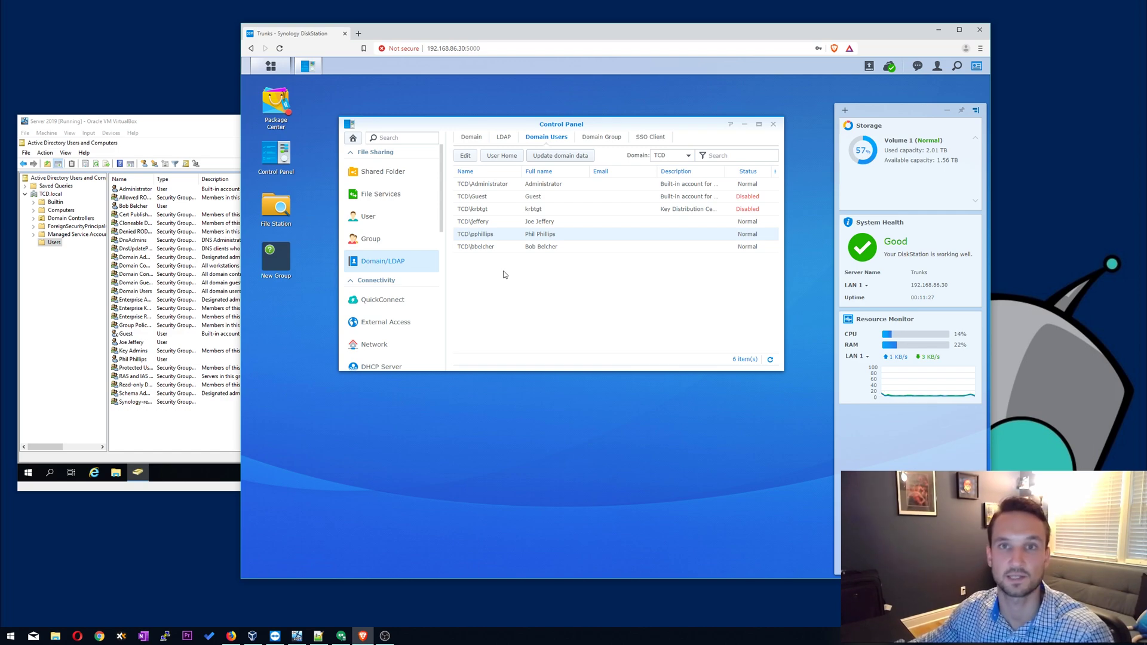
{"action": "left_click", "coordinate": [552, 247]}
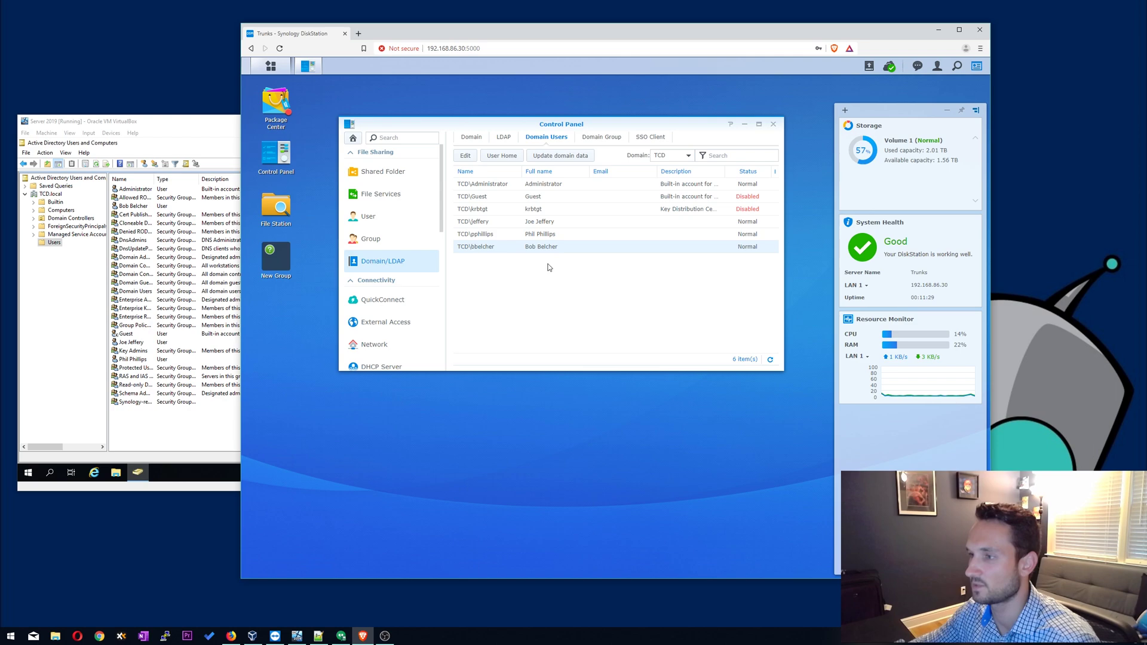
List the 21 domain groups and select TCD\Synology-read-only at the bottom.
{"action": "left_click", "coordinate": [598, 138]}
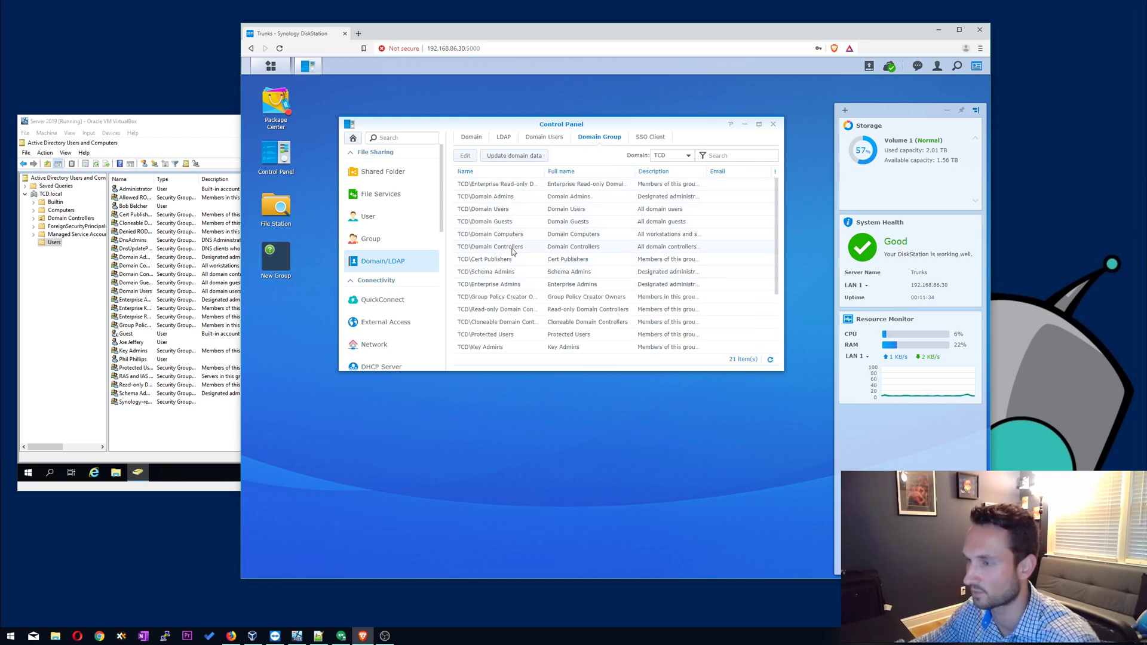
{"action": "scroll", "coordinate": [522, 297], "scroll_direction": "down", "scroll_amount": 3}
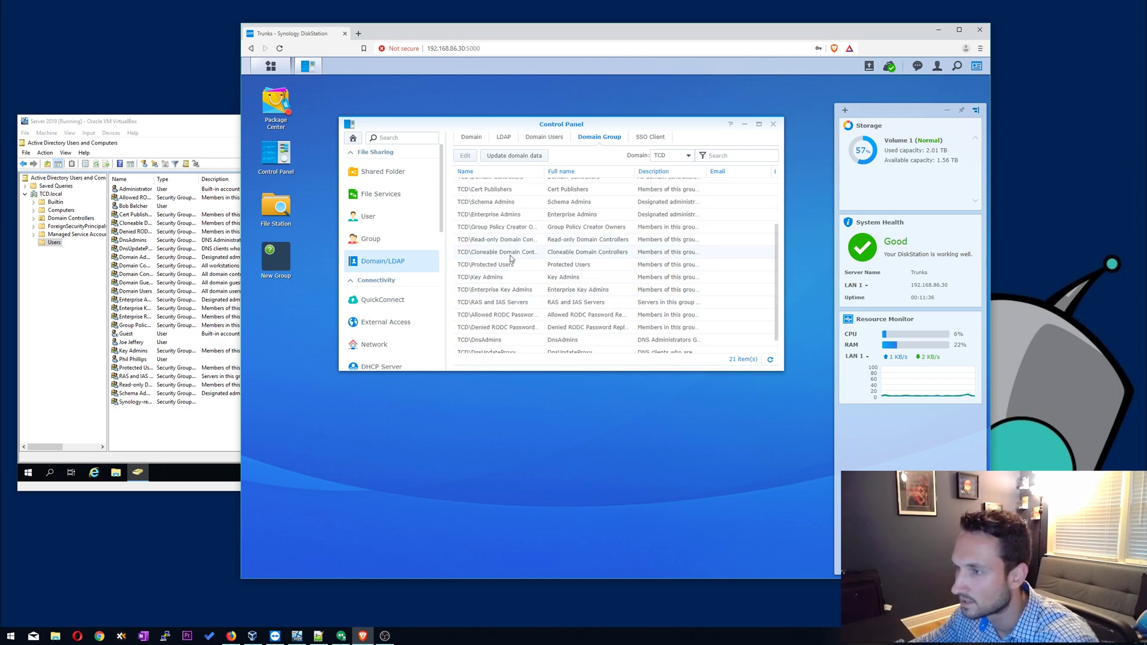
{"action": "scroll", "coordinate": [512, 260], "scroll_direction": "down", "scroll_amount": 1}
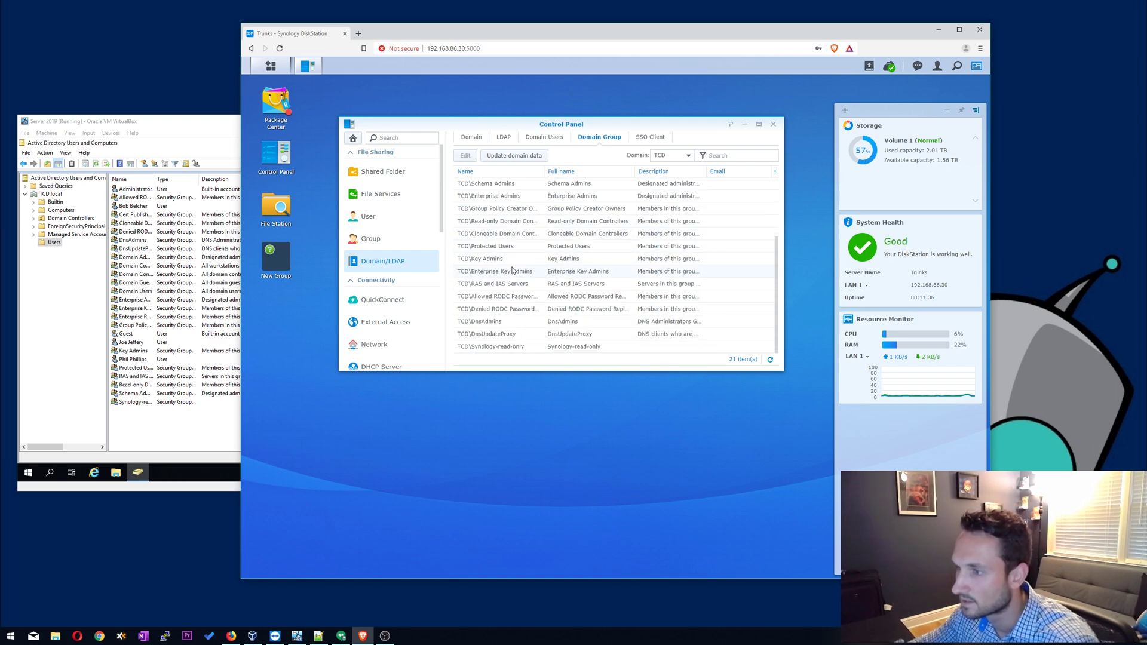
{"action": "left_click", "coordinate": [511, 347]}
{"action": "scroll", "coordinate": [515, 299], "scroll_direction": "up", "scroll_amount": 5}
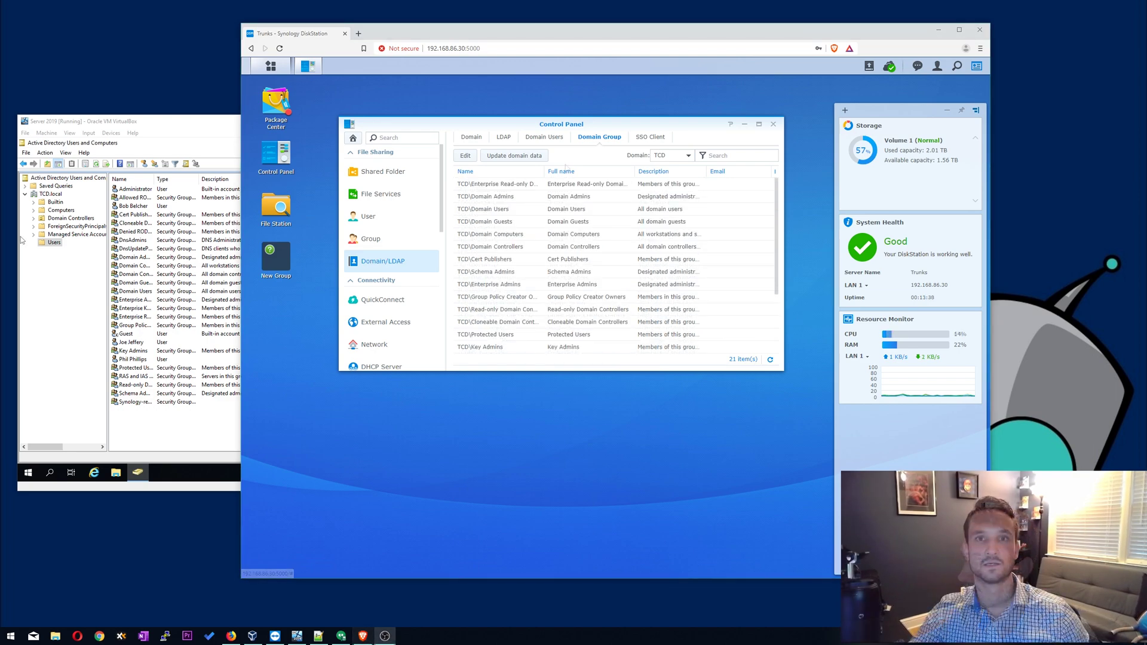